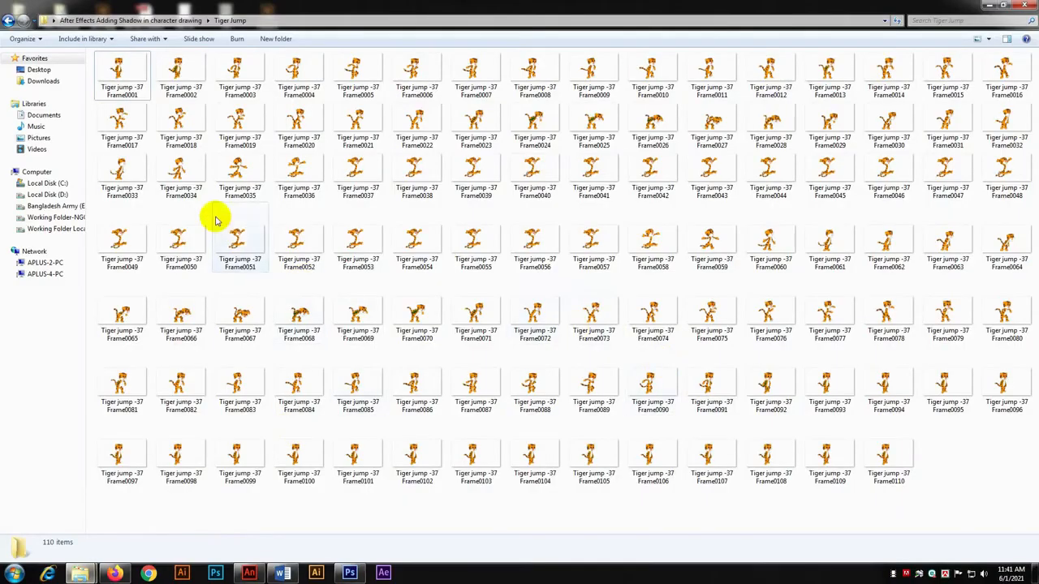
# - Switch to Adobe Animate and play through the tiger's jump animation in Tiger jump -37 Frame.fla
pyautogui.click(989, 6)
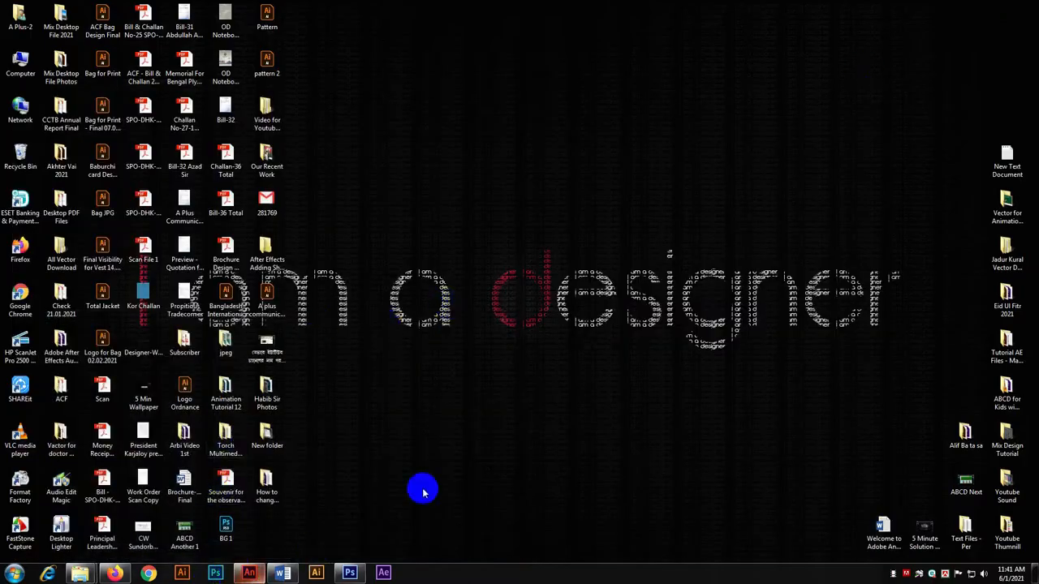
pyautogui.click(349, 574)
pyautogui.click(349, 574)
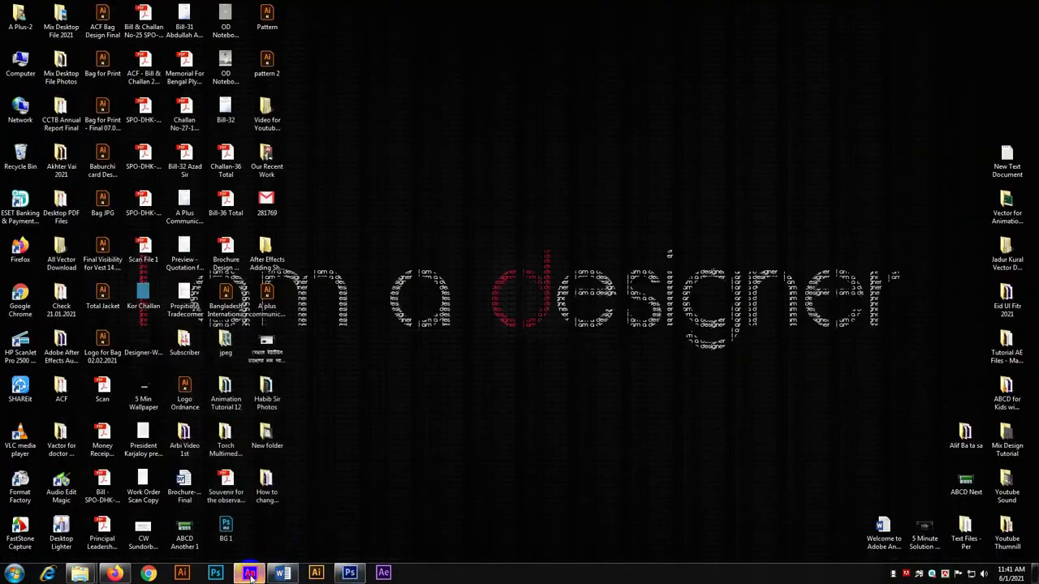
pyautogui.click(250, 574)
pyautogui.click(382, 136)
pyautogui.click(179, 481)
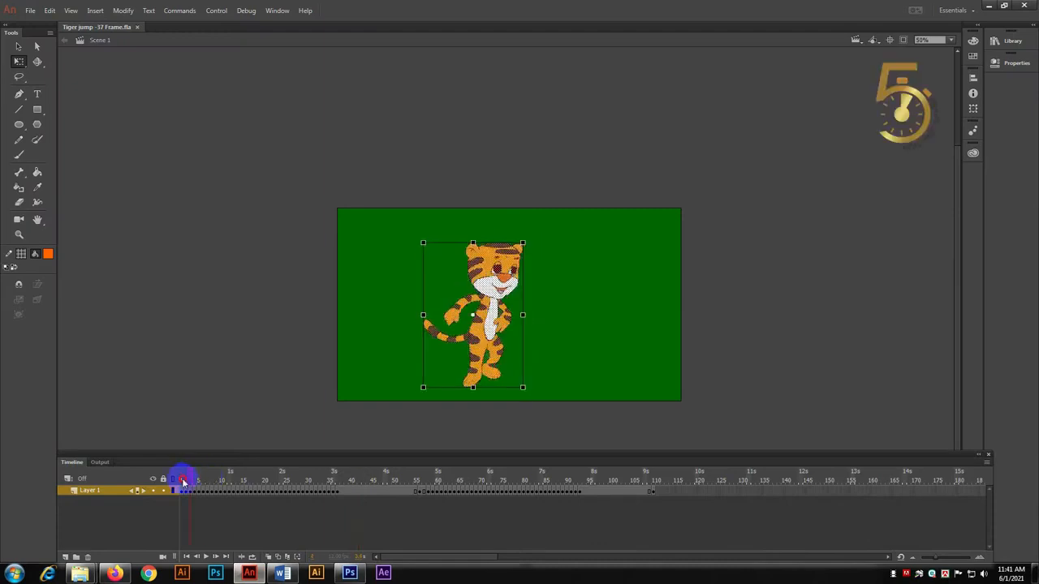
pyautogui.moveTo(188, 481); pyautogui.dragTo(655, 488)
pyautogui.moveTo(143, 471); pyautogui.dragTo(13, 477)
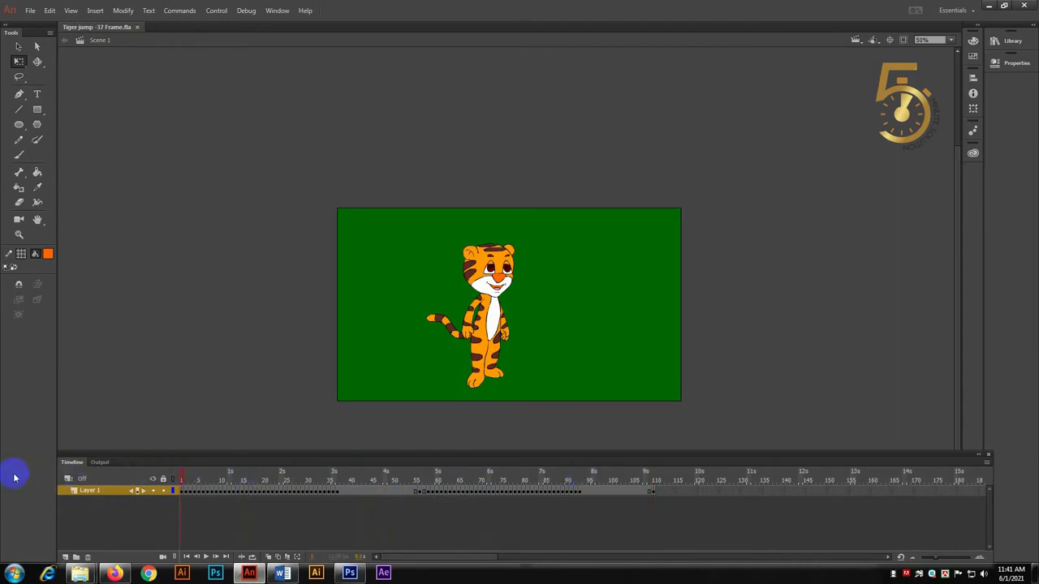
pyautogui.press('Return')
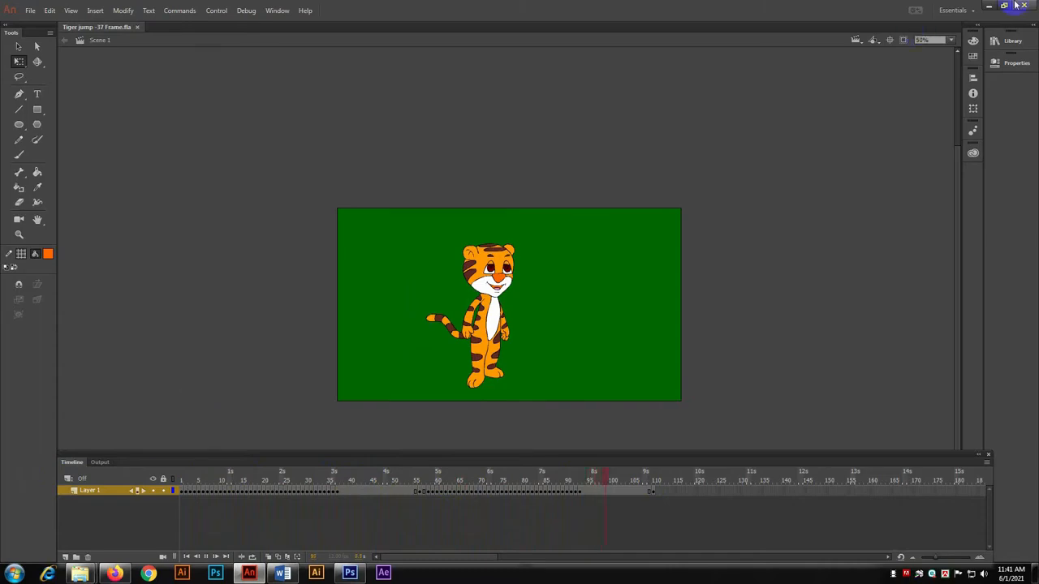
pyautogui.click(988, 5)
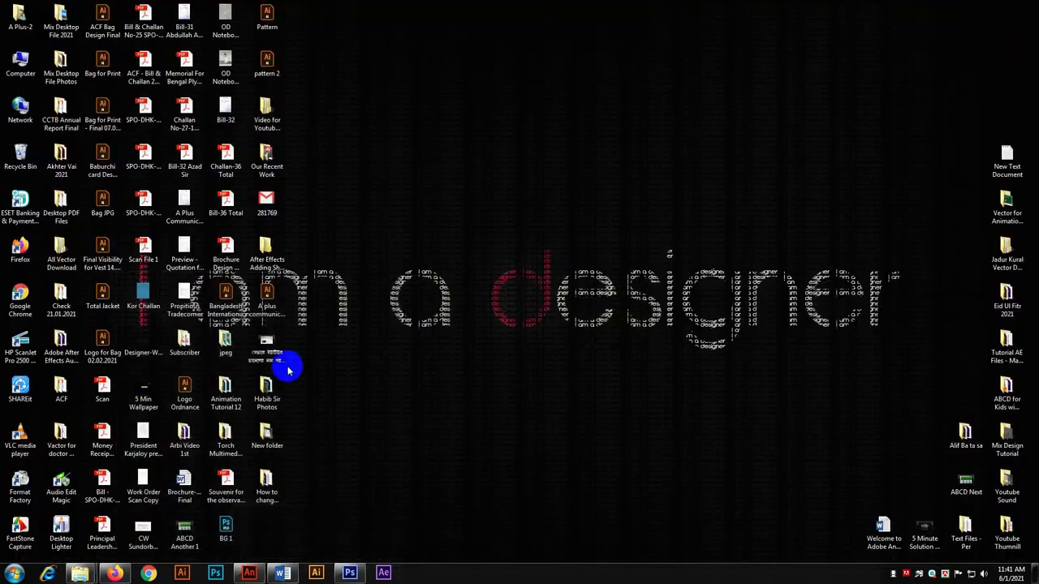
# - Open After Effects and create a 1920 x 1080 composition at 29 frames per second, lasting 15 seconds
pyautogui.click(383, 576)
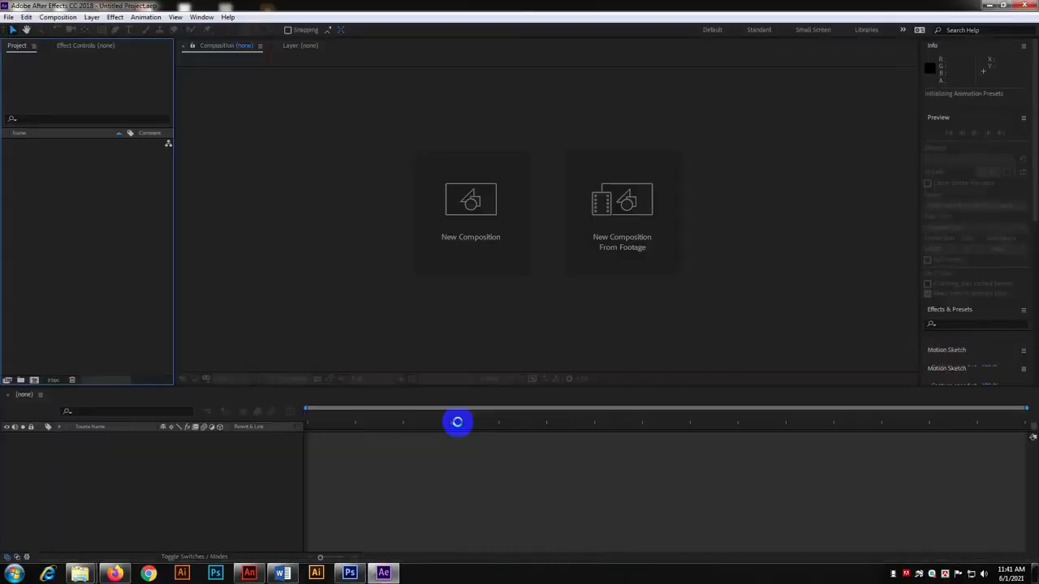
pyautogui.click(470, 210)
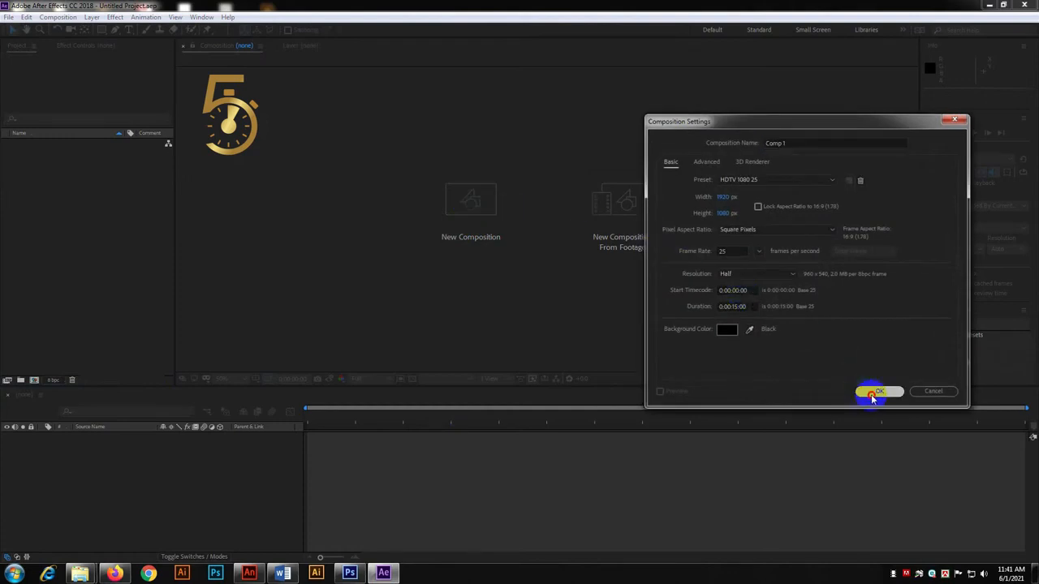
pyautogui.click(735, 251)
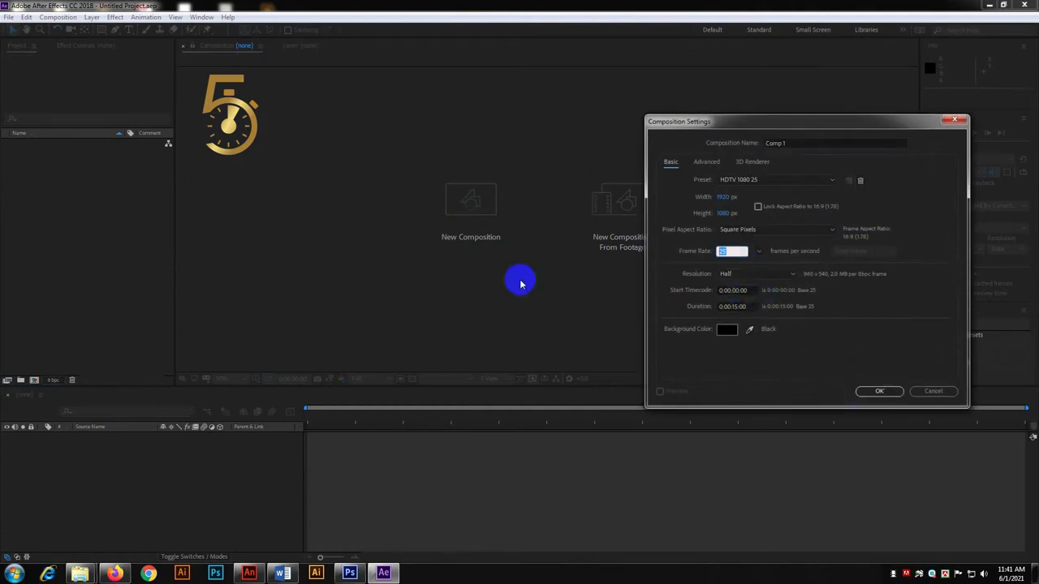
pyautogui.click(880, 393)
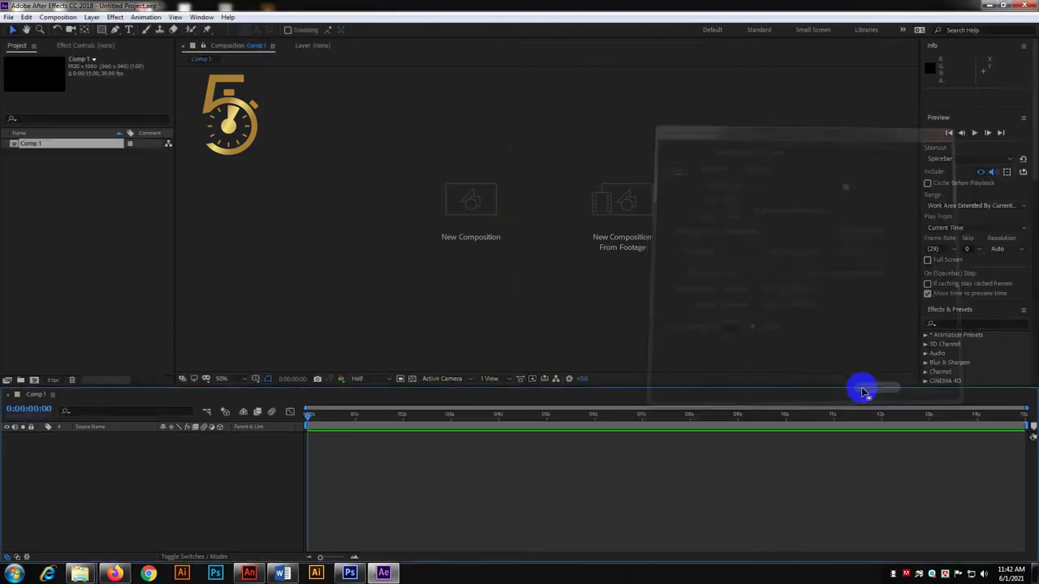
# - Import the kissclipart forest background PNG from the BG folder and add it to Comp 1
pyautogui.click(73, 205)
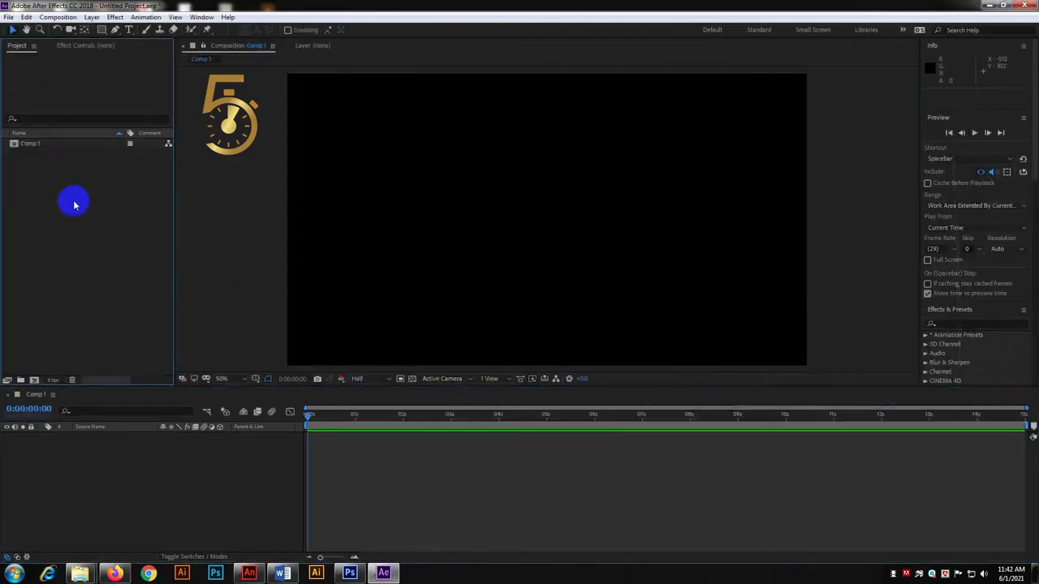
pyautogui.rightClick(73, 204)
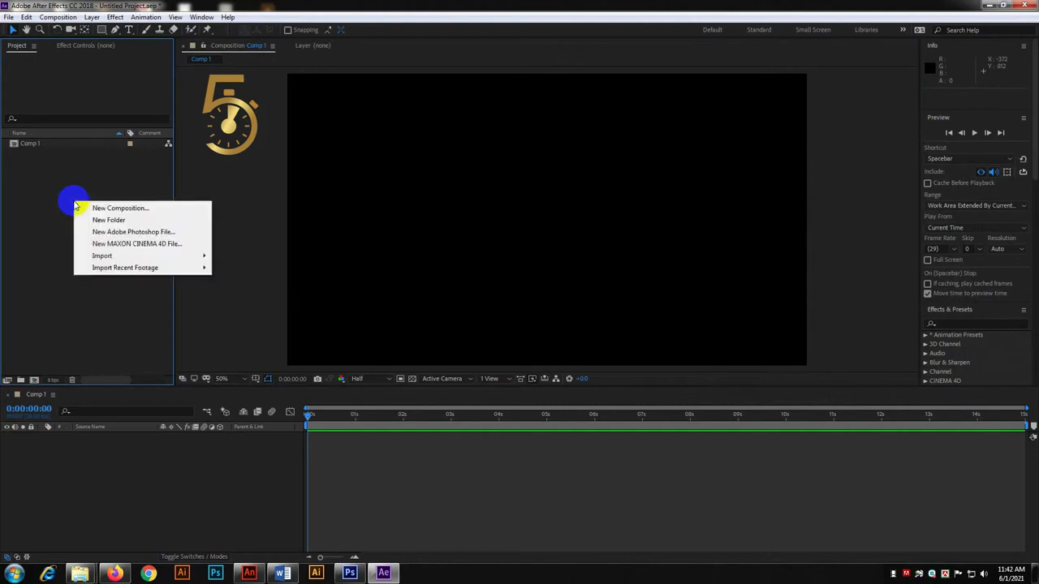
pyautogui.moveTo(136, 257)
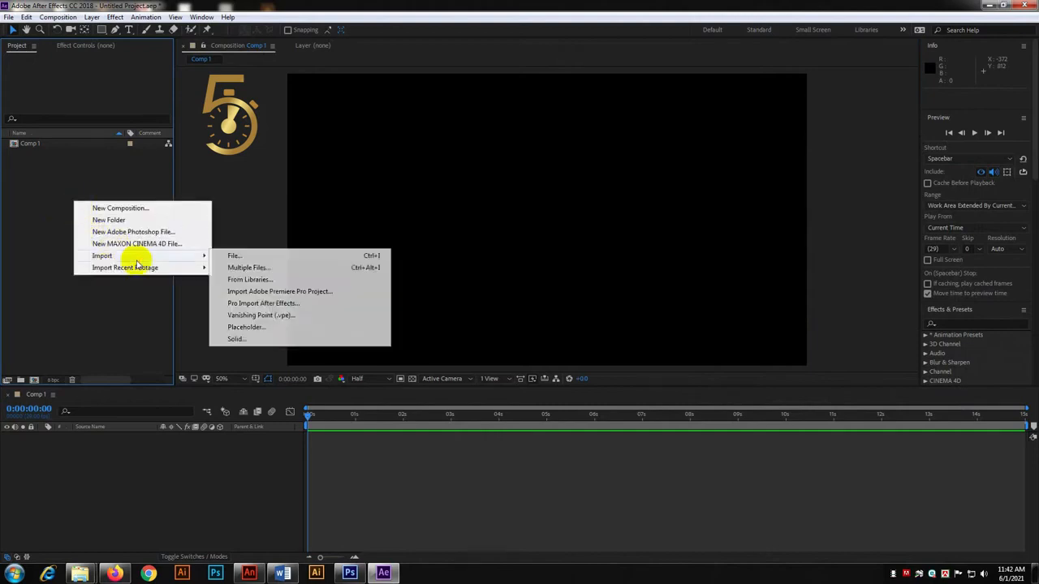
pyautogui.click(247, 259)
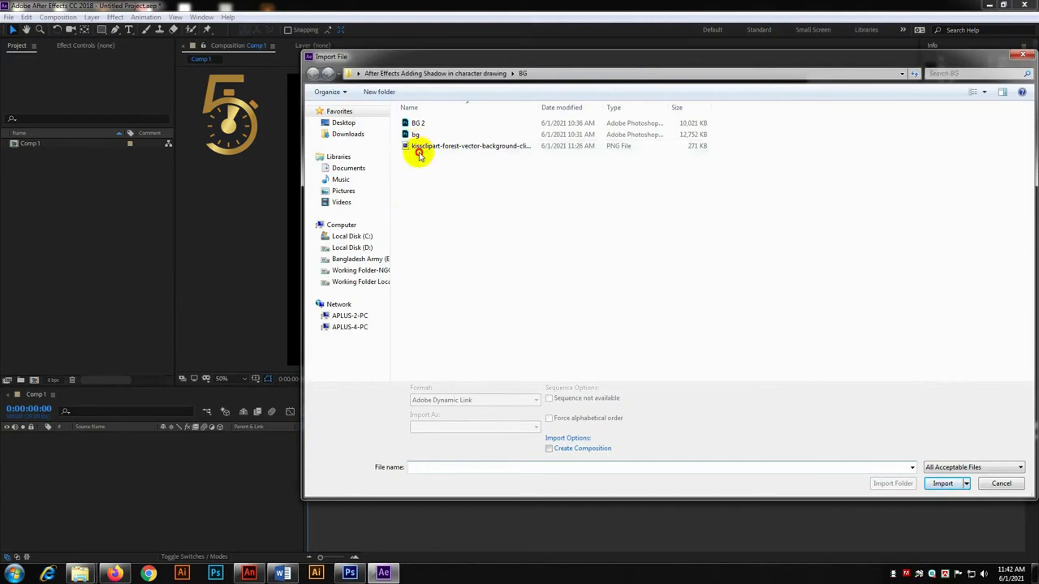
pyautogui.doubleClick(422, 146)
pyautogui.moveTo(36, 155); pyautogui.dragTo(109, 436)
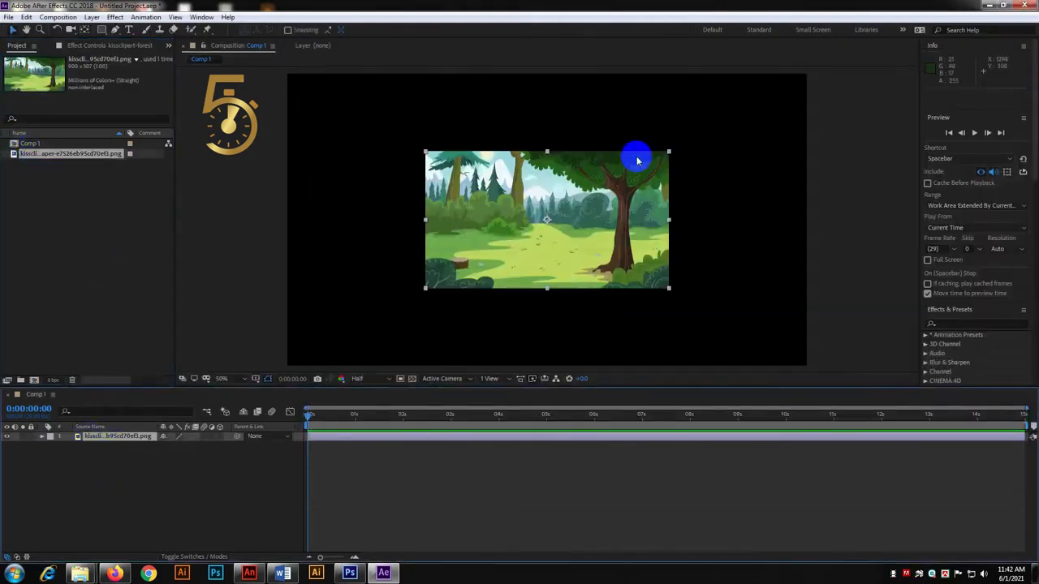
# - Enlarge the forest background layer until it covers the whole composition frame
pyautogui.press(',')
pyautogui.moveTo(612, 184); pyautogui.dragTo(686, 138)
pyautogui.press('.')
pyautogui.press(',')
pyautogui.click(735, 209)
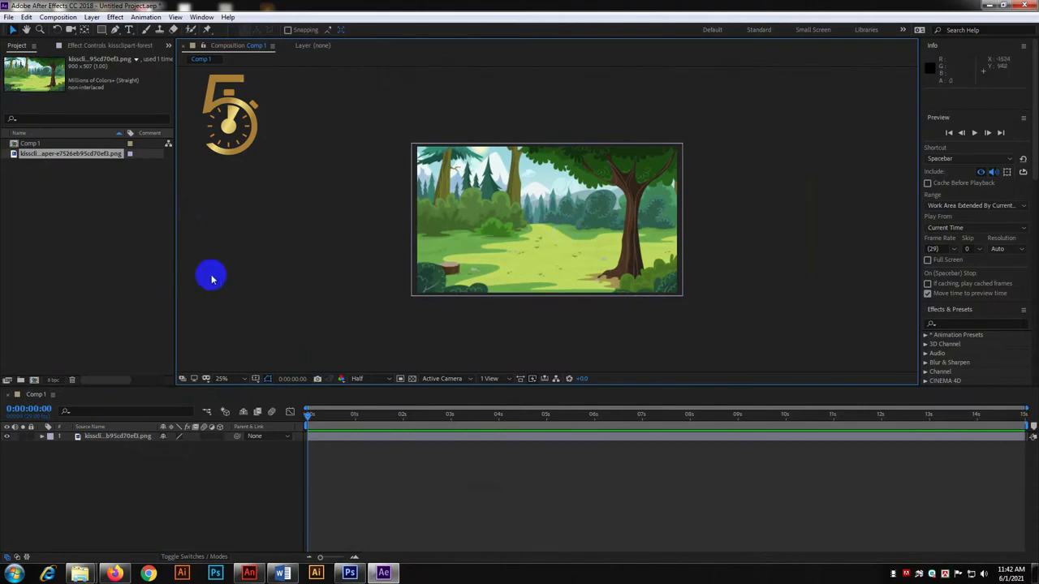
# - Import the Tiger Jump frames as a PNG sequence starting from Tiger jump -37 Frame0001
pyautogui.click(99, 243)
pyautogui.doubleClick(99, 243)
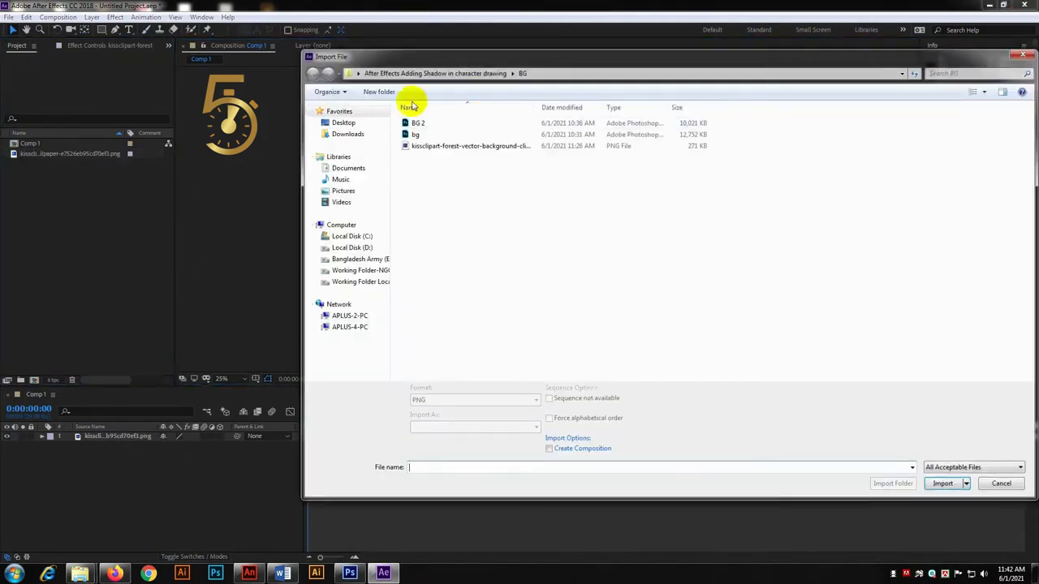
pyautogui.click(469, 75)
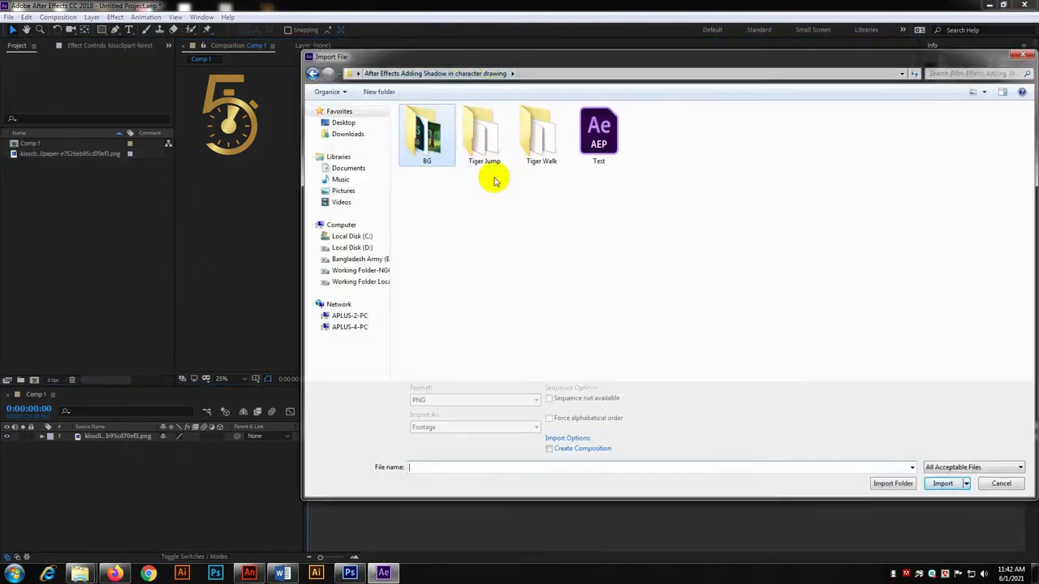
pyautogui.click(479, 147)
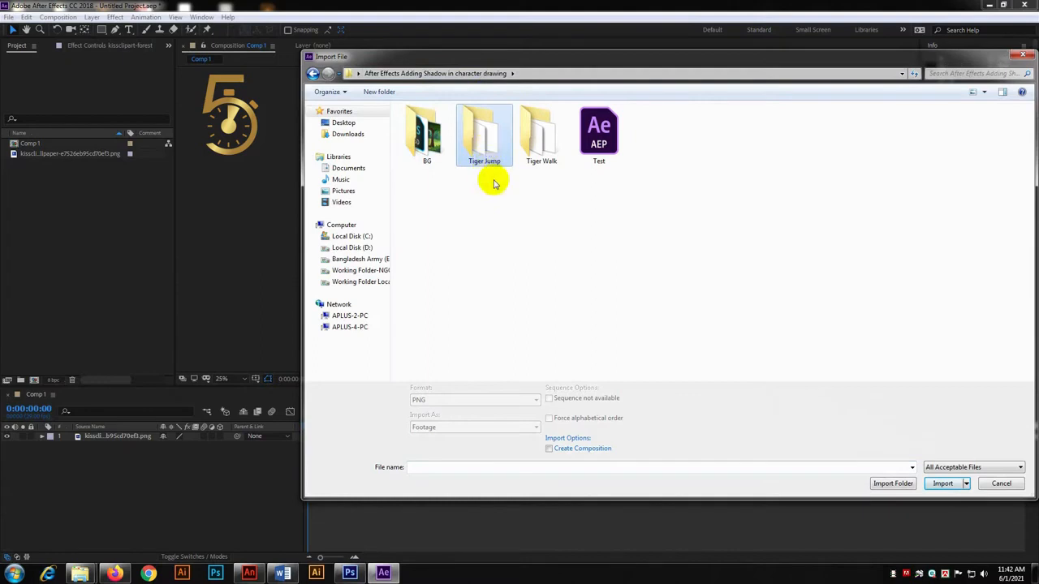
pyautogui.doubleClick(492, 151)
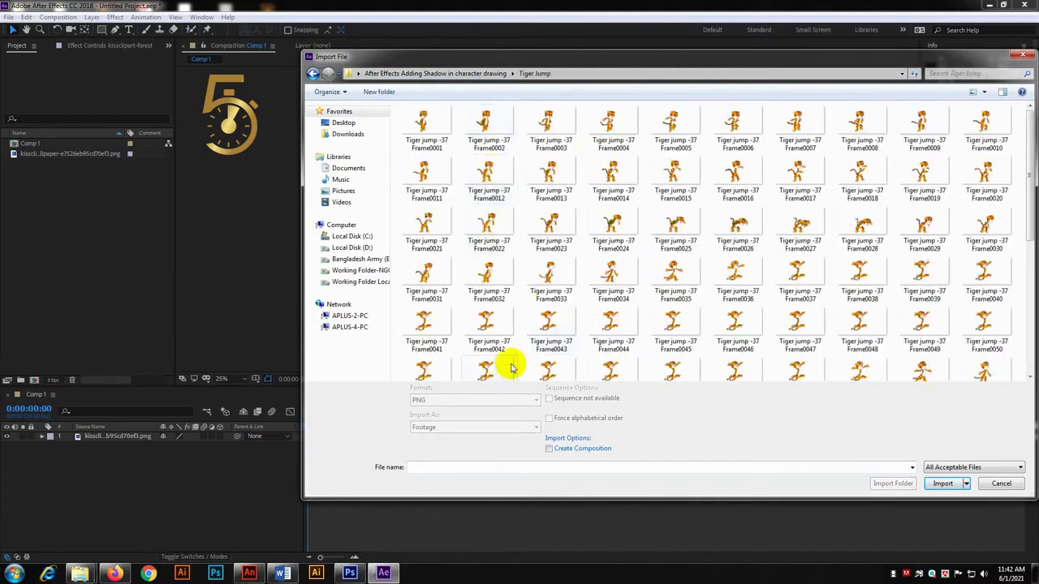
pyautogui.click(429, 135)
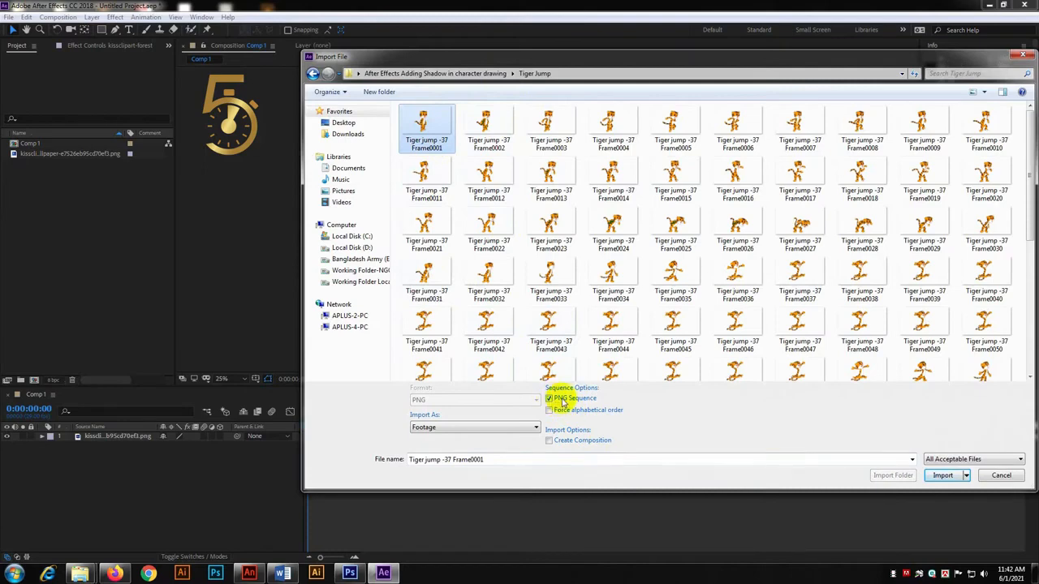
pyautogui.click(943, 478)
# - Add the tiger sequence to Comp 1 above the forest background and place it at position 840, 644
pyautogui.moveTo(47, 165); pyautogui.dragTo(139, 475)
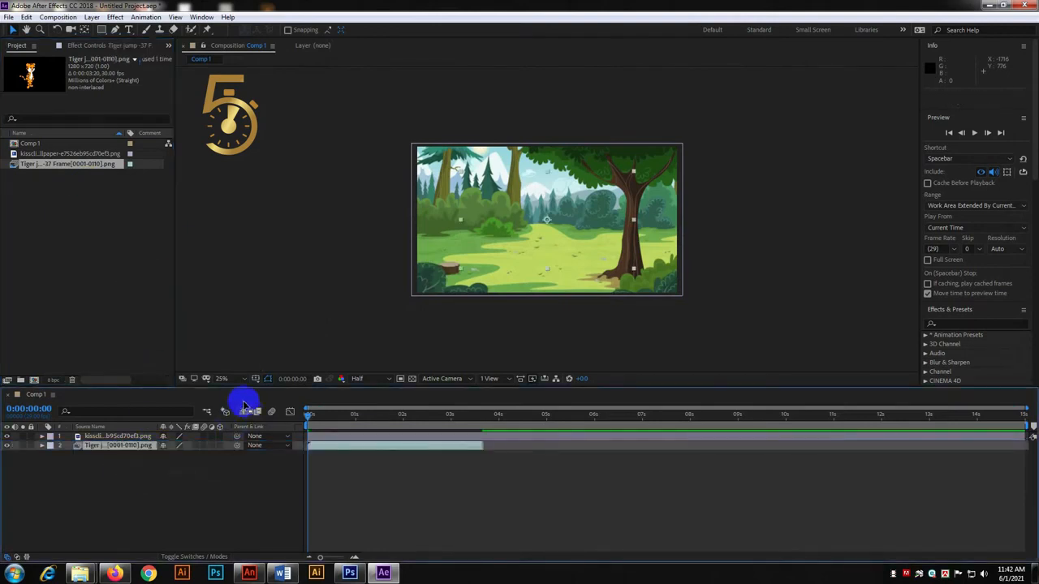
pyautogui.hotkey('ctrl', ']')
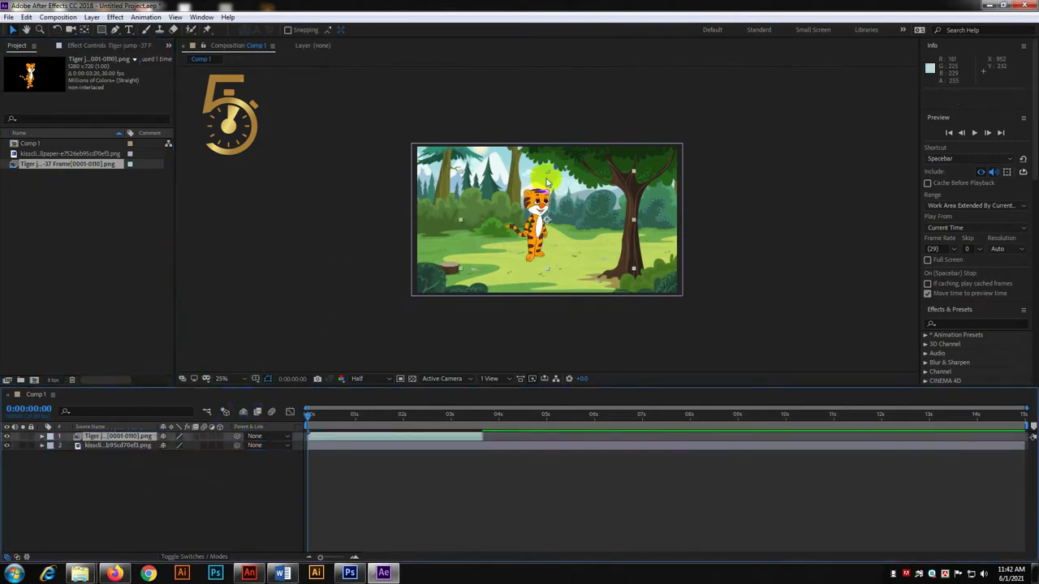
pyautogui.moveTo(536, 202); pyautogui.dragTo(521, 217)
pyautogui.scroll(1, 543, 186)
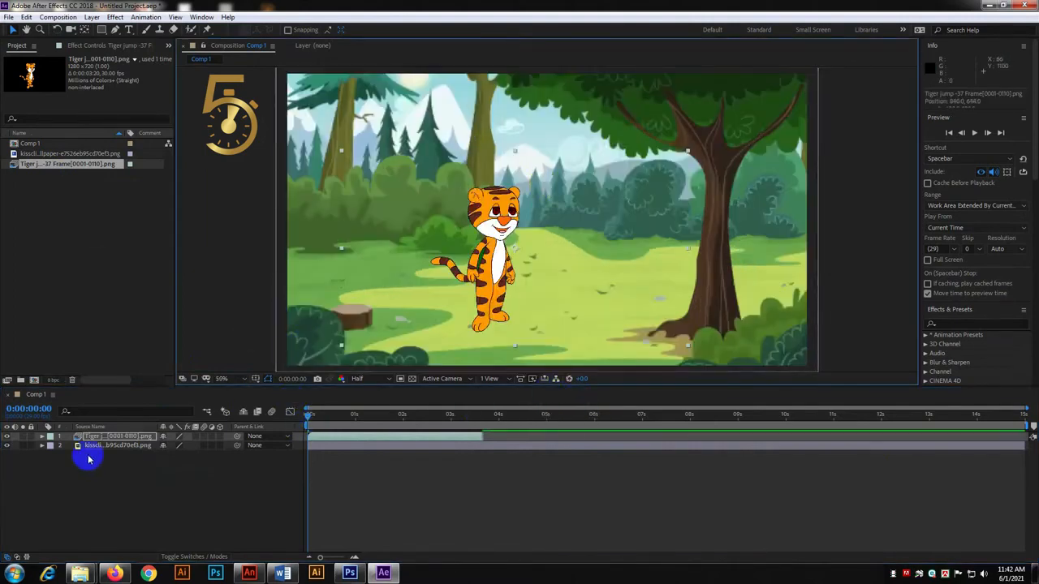
# - Add Position keyframes to the tiger layer at 0:00:01:01 and 0:00:01:28, marking the jump's start and end
pyautogui.click(43, 436)
pyautogui.moveTo(311, 417); pyautogui.dragTo(360, 415)
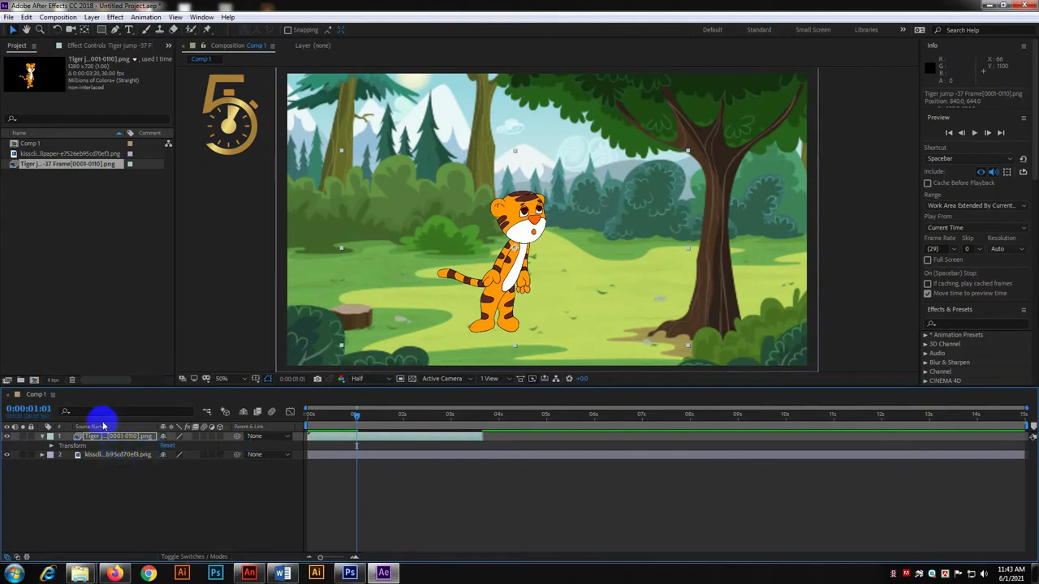
pyautogui.click(51, 446)
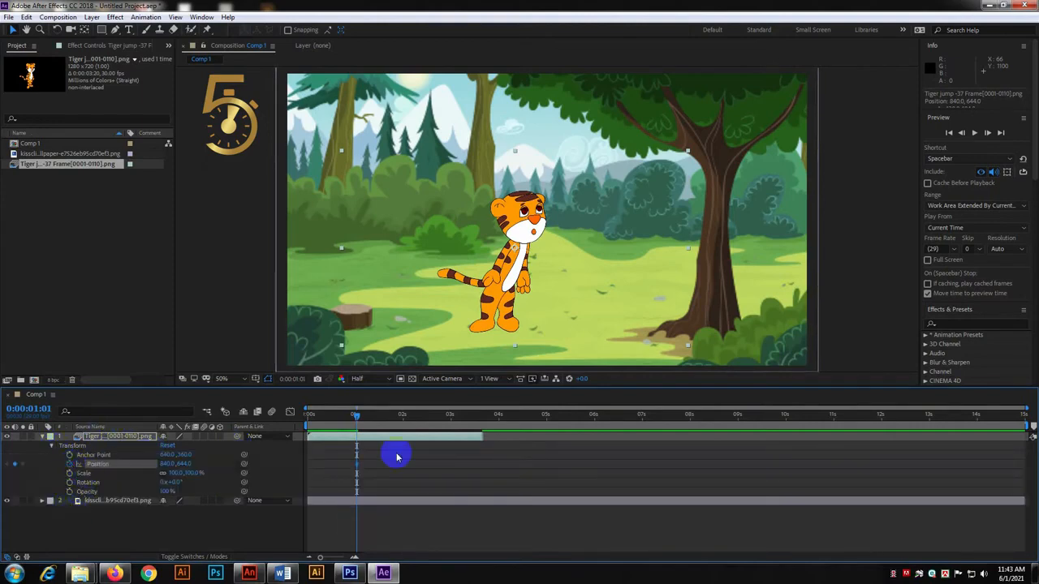
pyautogui.click(367, 416)
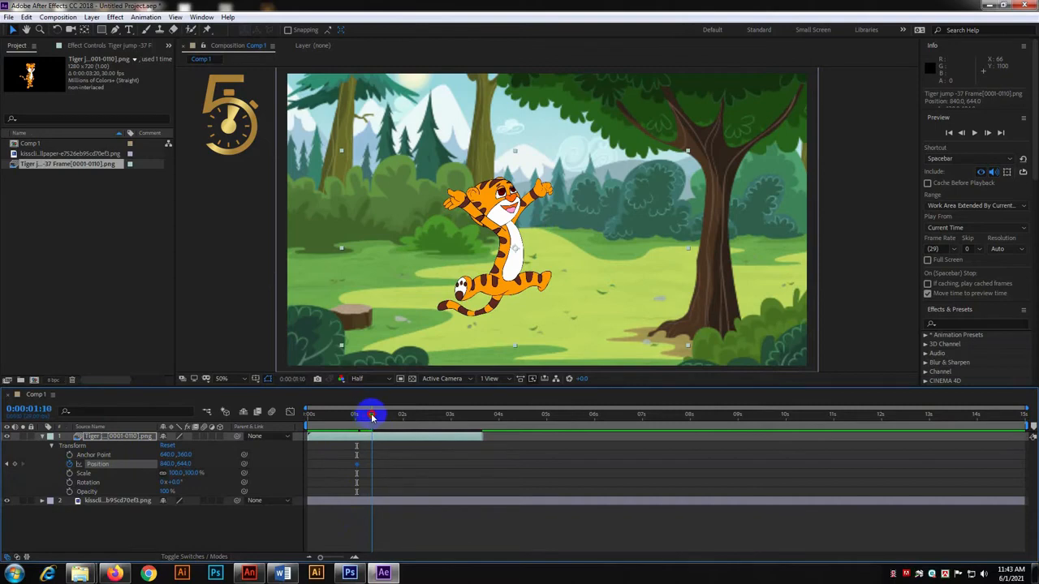
pyautogui.moveTo(392, 415); pyautogui.dragTo(403, 418)
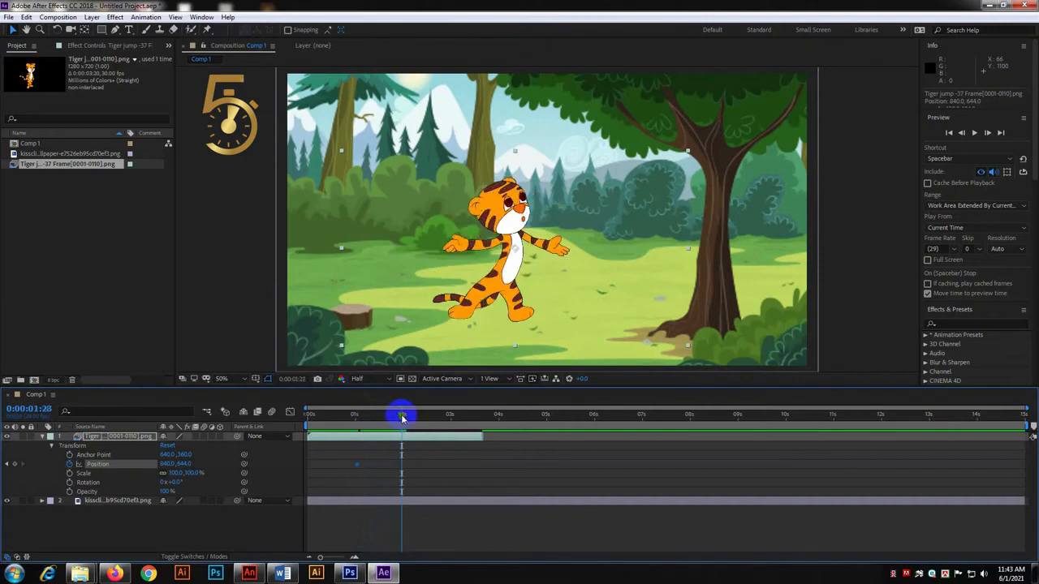
pyautogui.click(16, 465)
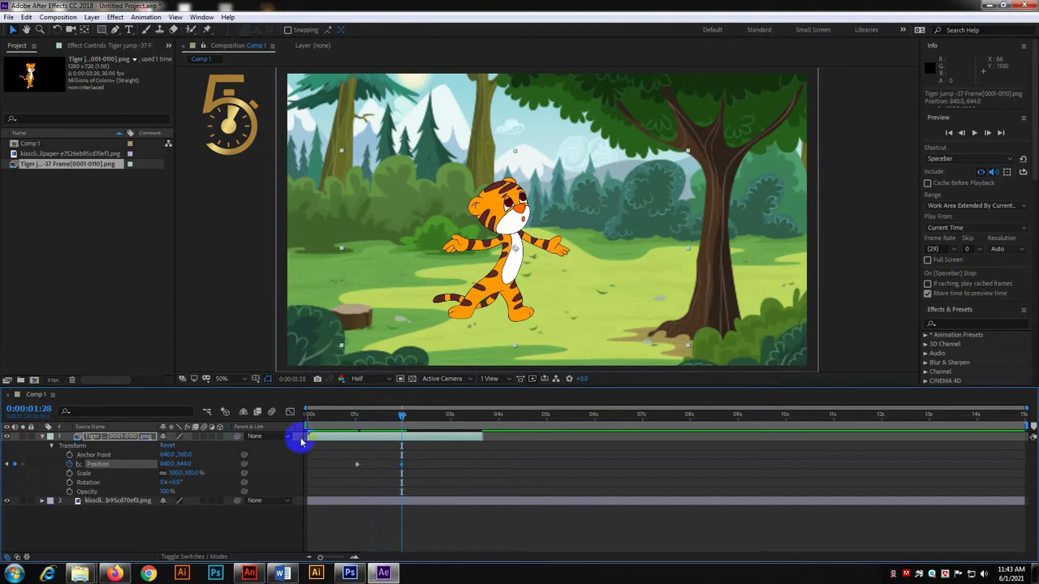
# - Raise the tiger to position 840, 544 at 0:00:01:16, adding a mid-jump Position keyframe
pyautogui.moveTo(404, 417); pyautogui.dragTo(393, 417)
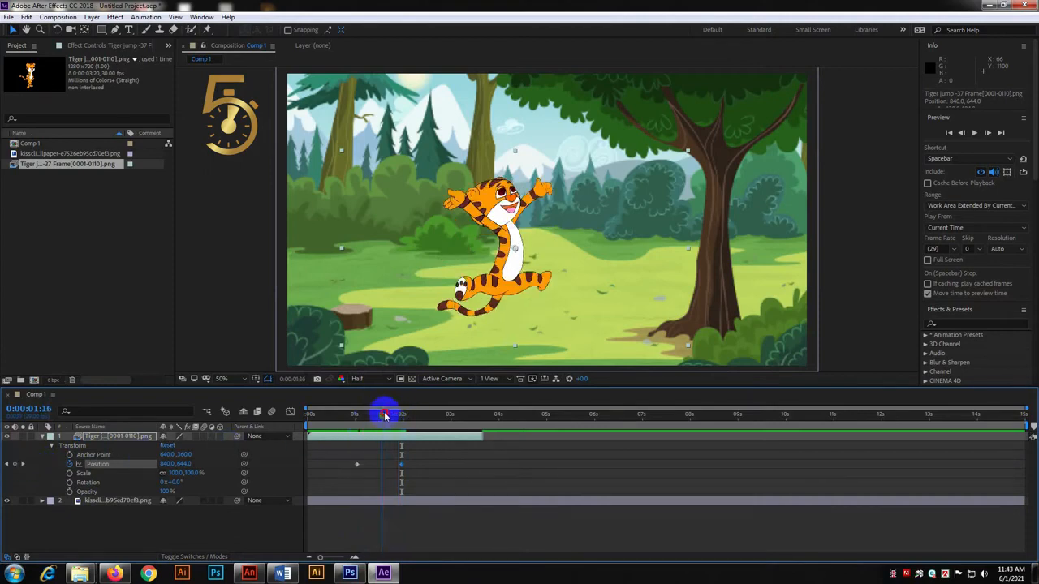
pyautogui.hotkey('shift', 'Up')
pyautogui.hotkey('shift', 'Up')
pyautogui.hotkey('shift', 'Up')
pyautogui.hotkey('shift', 'Up')
pyautogui.hotkey('shift', 'Up')
pyautogui.hotkey('shift', 'Up')
pyautogui.hotkey('shift', 'Up')
pyautogui.hotkey('shift', 'Up')
pyautogui.moveTo(393, 423)
pyautogui.mouseDown()
pyautogui.moveTo(359, 417)
pyautogui.moveTo(414, 418)
pyautogui.moveTo(385, 420)
pyautogui.mouseUp()
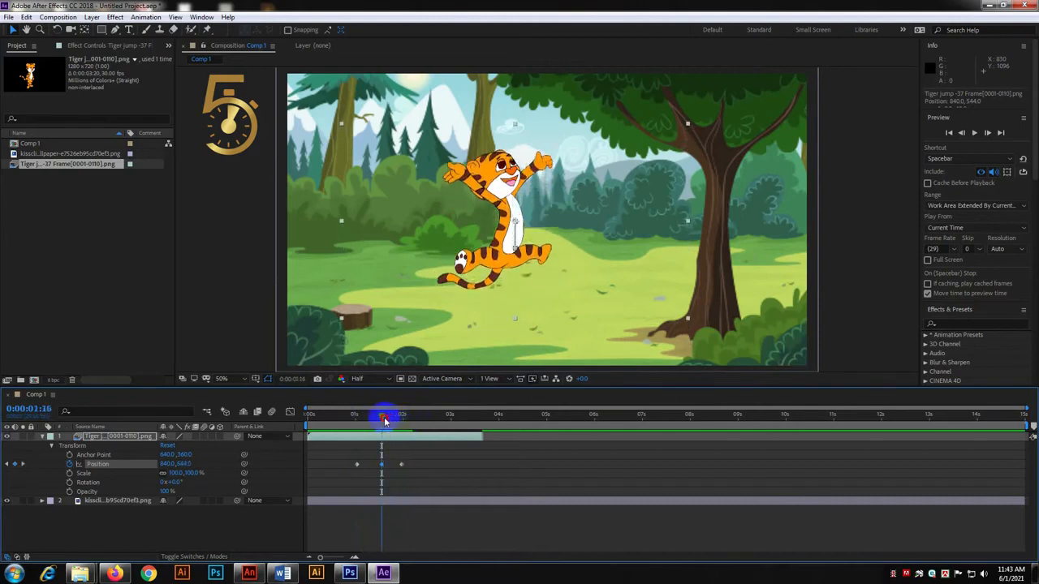
# - Shift the mid-jump Position keyframe to 0:00:01:15 and move the tiger forward to 880, 544
pyautogui.click(384, 466)
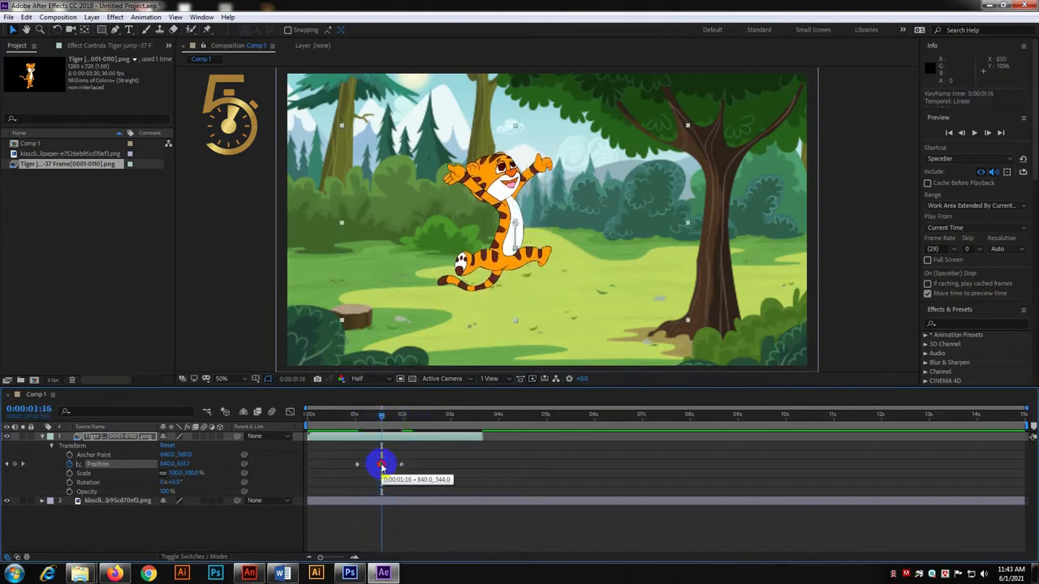
pyautogui.click(368, 418)
pyautogui.moveTo(368, 418)
pyautogui.mouseDown()
pyautogui.moveTo(420, 418)
pyautogui.moveTo(365, 419)
pyautogui.moveTo(383, 423)
pyautogui.mouseUp()
pyautogui.click(385, 435)
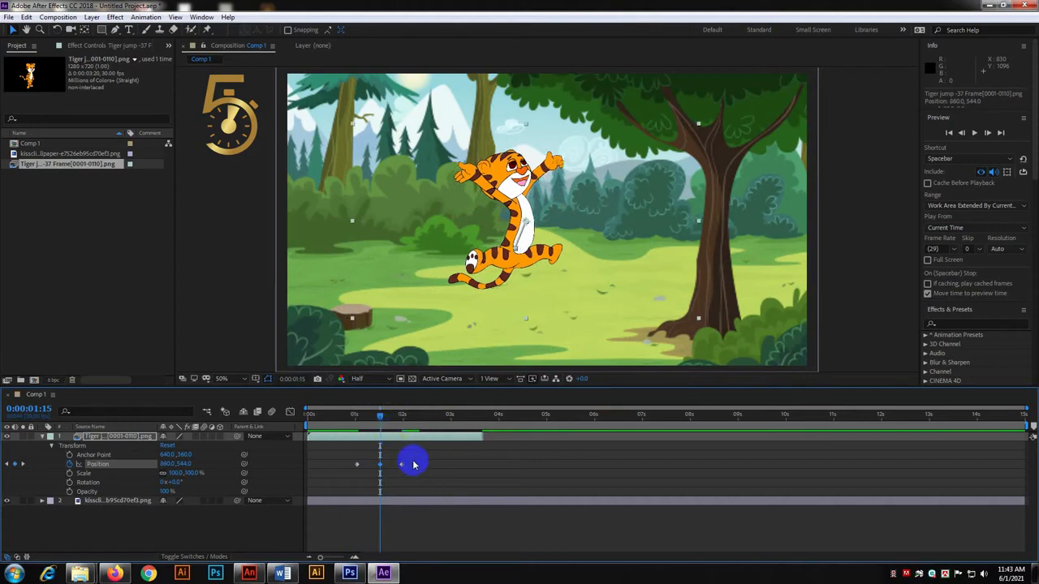
# - At the 0:00:01:28 landing keyframe, move the tiger about 100 pixels to the right
pyautogui.moveTo(402, 419); pyautogui.dragTo(402, 422)
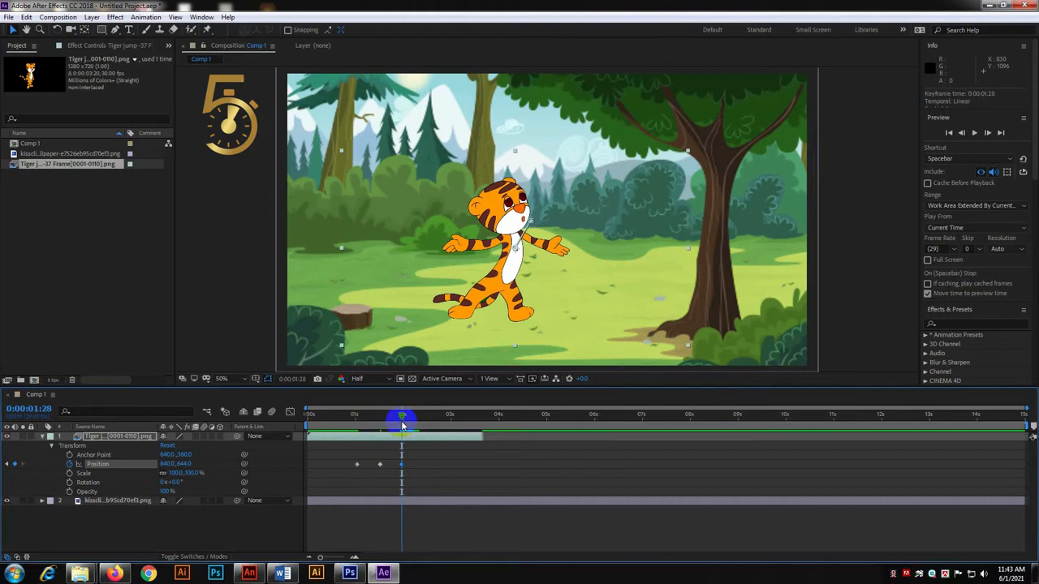
pyautogui.hotkey('shift', 'Right')
pyautogui.hotkey('shift', 'Right')
pyautogui.hotkey('shift', 'Right')
pyautogui.hotkey('shift', 'Right')
pyautogui.hotkey('shift', 'Right')
pyautogui.press('Right')
pyautogui.press('Right')
pyautogui.press('Right')
pyautogui.press('Right')
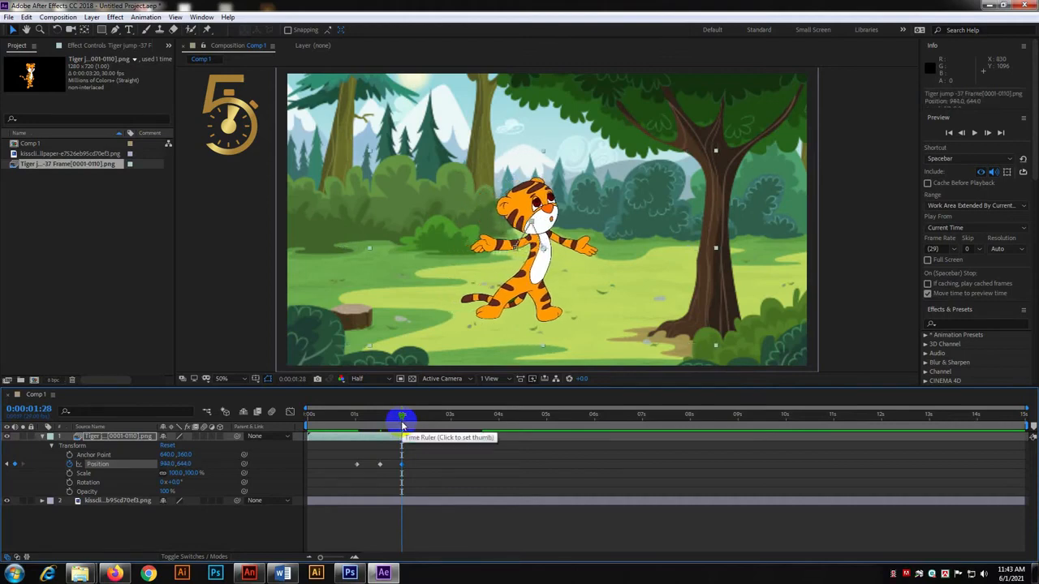
# - Play the tiger's jump from the start of the composition to check its motion
pyautogui.moveTo(410, 420); pyautogui.dragTo(271, 425)
pyautogui.press('space')
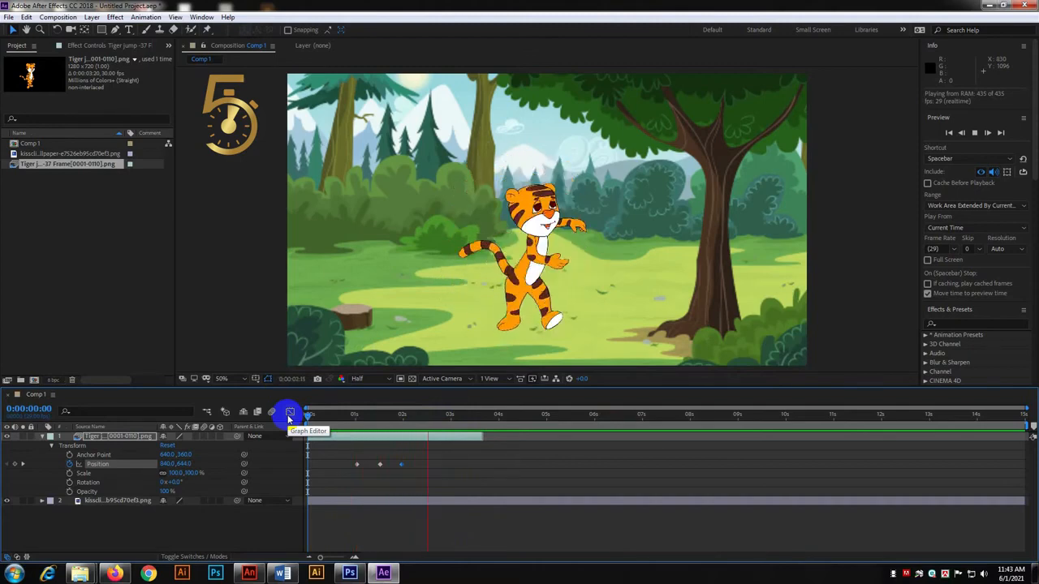
pyautogui.press('space')
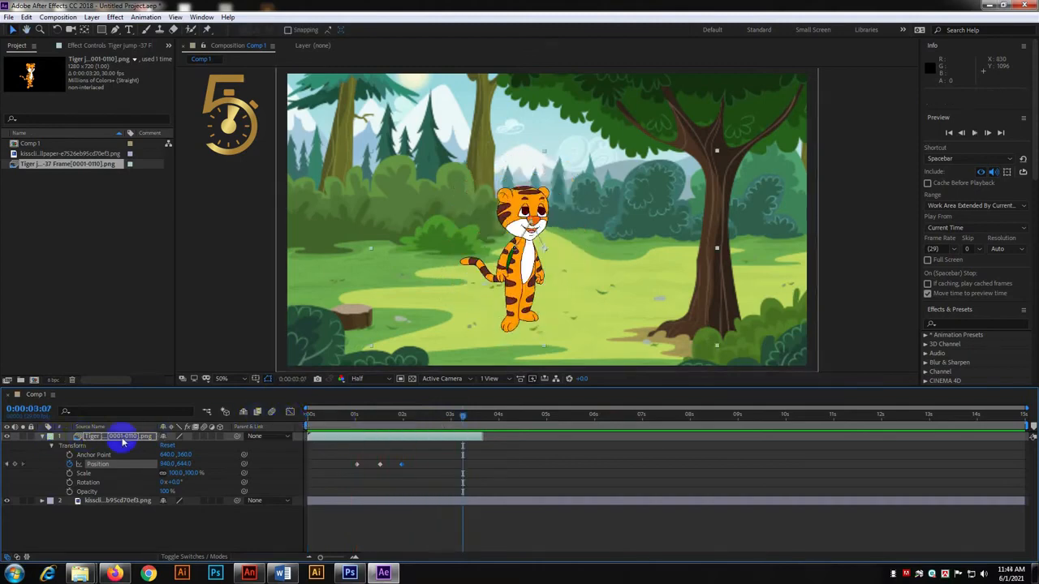
# - Duplicate the tiger layer and go to the jump's start at 0:00:01:01
pyautogui.click(83, 440)
pyautogui.hotkey('ctrl', 'd')
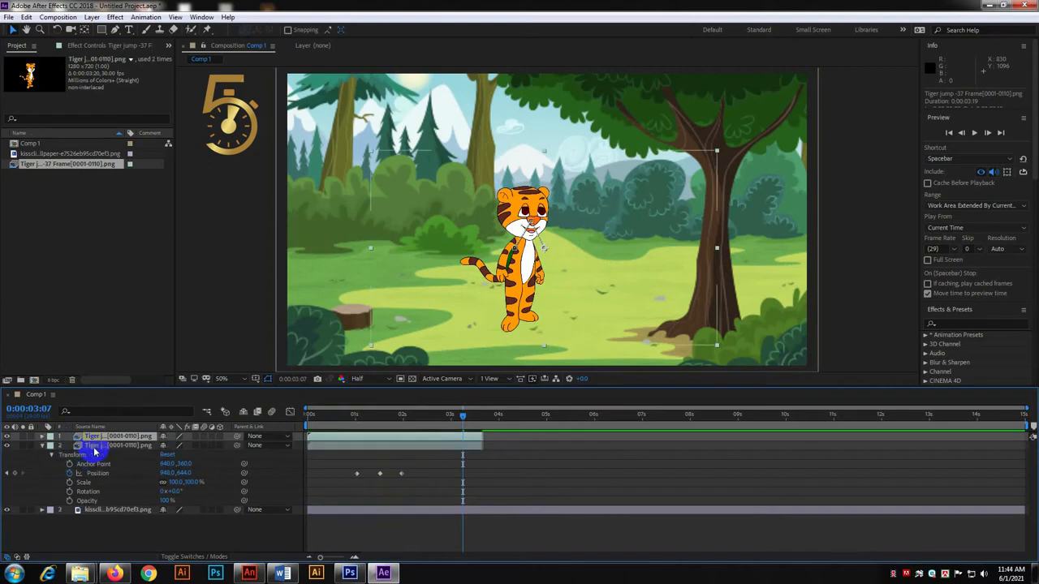
pyautogui.click(44, 438)
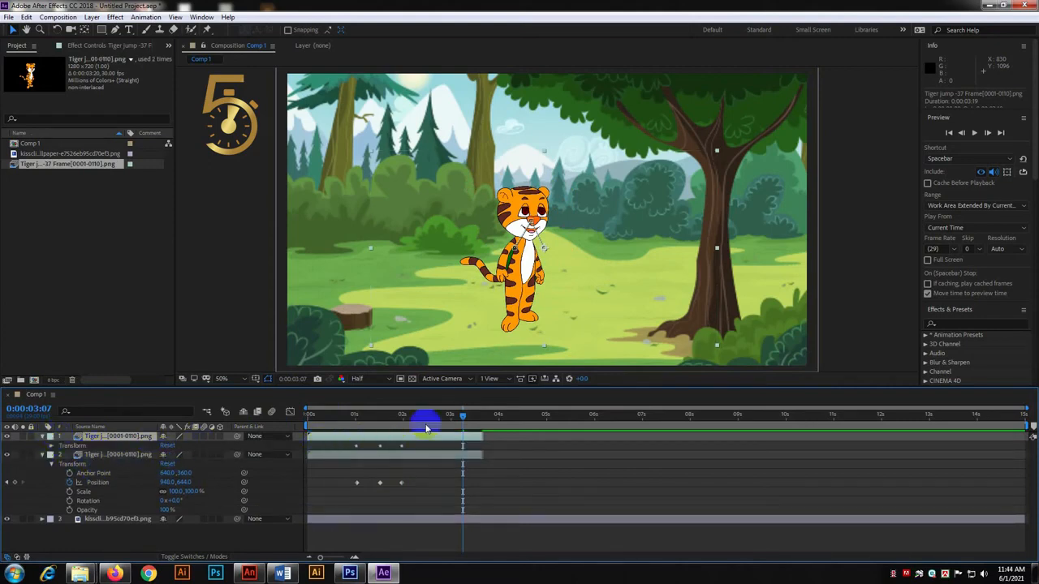
pyautogui.moveTo(464, 421); pyautogui.dragTo(357, 415)
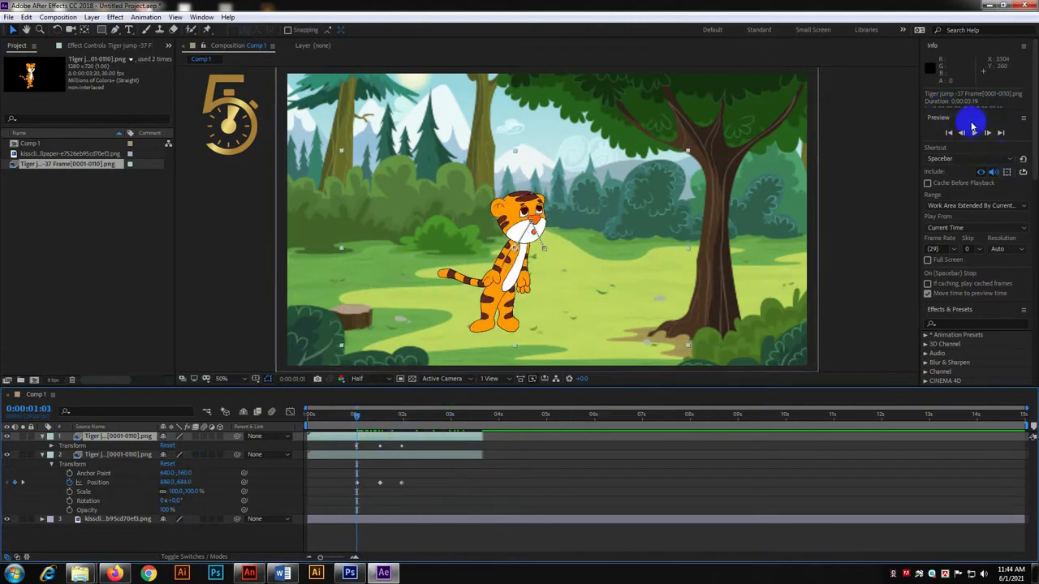
# - Find the Gradient Ramp effect by searching for "Ramp" and apply it to the duplicated tiger layer
pyautogui.click(956, 323)
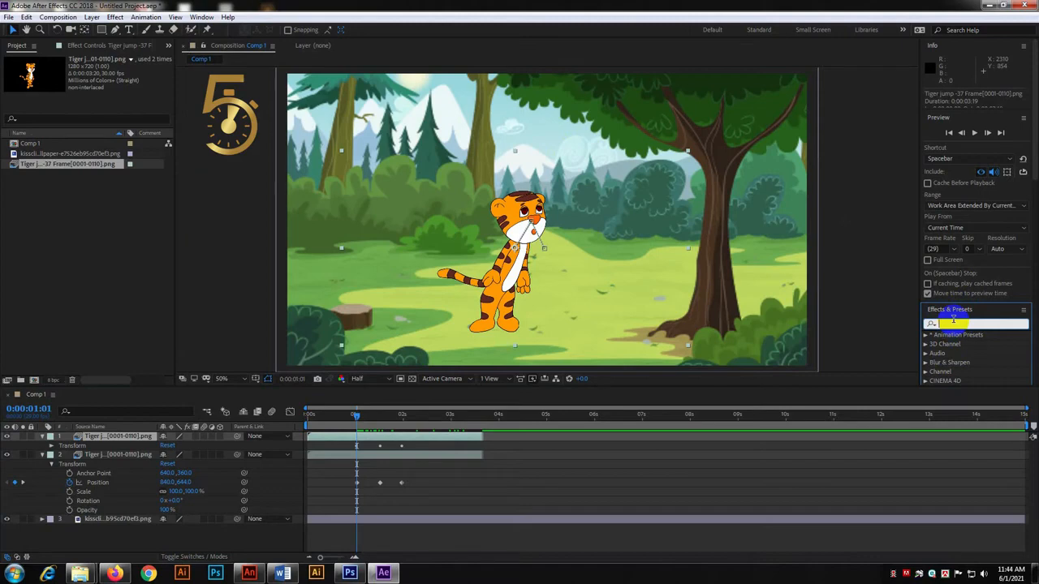
pyautogui.write('Ramp')
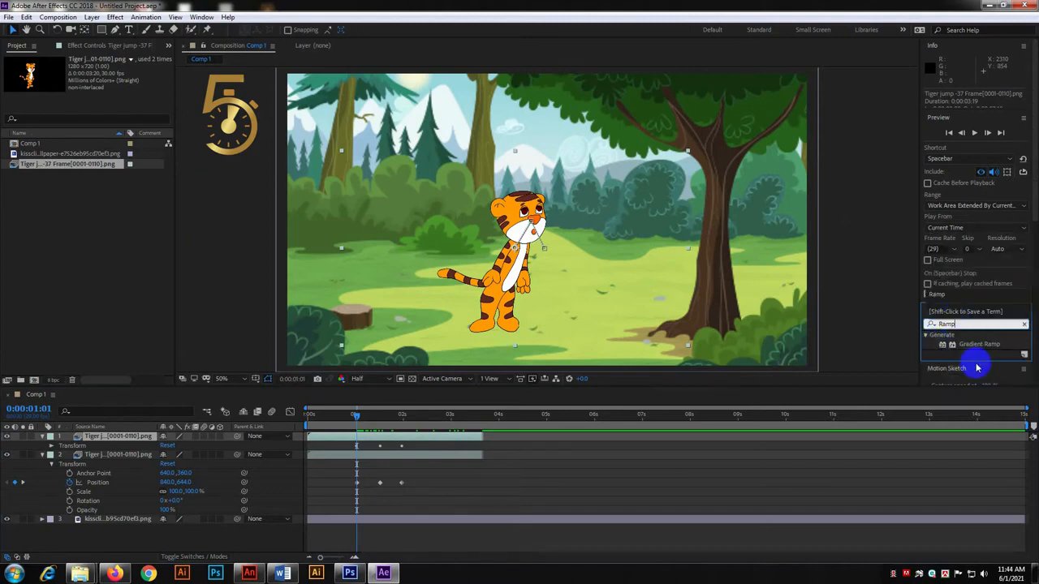
pyautogui.moveTo(983, 349); pyautogui.dragTo(390, 441)
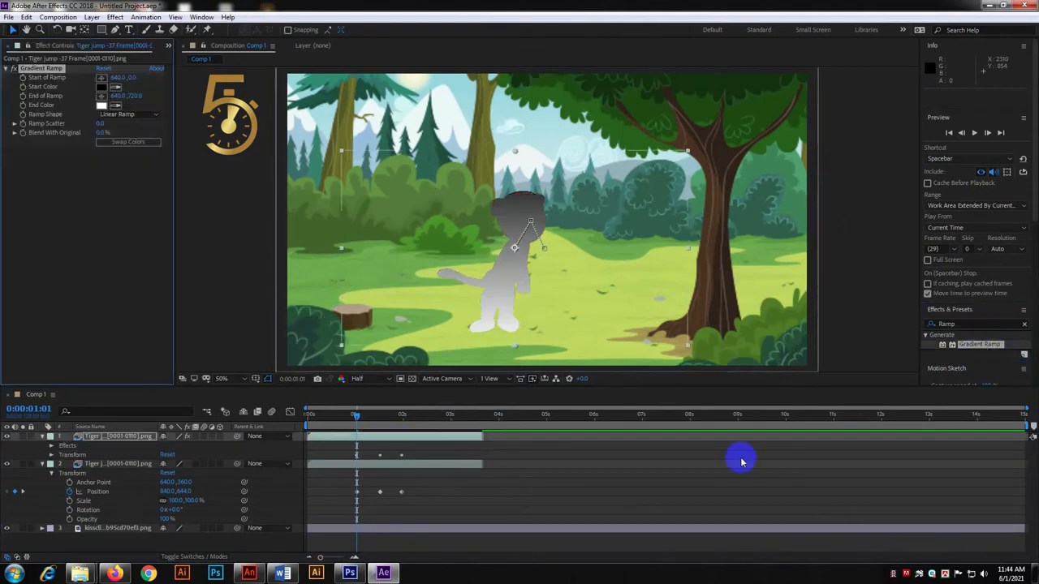
# - Set the Gradient Ramp's Start of Ramp to 640, 699 so the copy becomes a black silhouette
pyautogui.click(40, 86)
pyautogui.click(118, 78)
pyautogui.moveTo(132, 78); pyautogui.dragTo(516, 79)
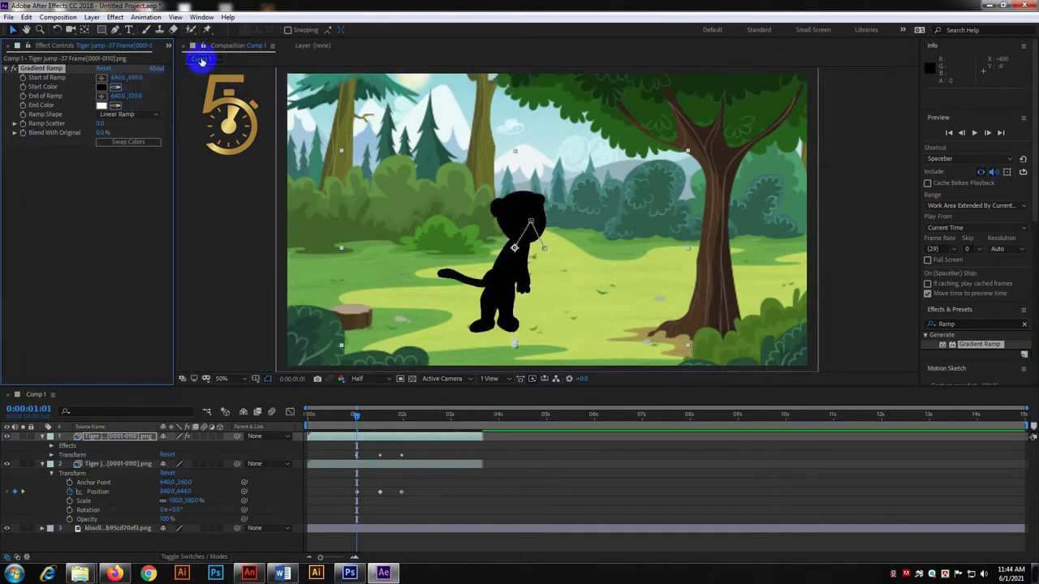
# - Go to 0:00:01:15 and set the silhouette layer's Opacity to 15%
pyautogui.moveTo(337, 419); pyautogui.dragTo(379, 421)
pyautogui.click(73, 474)
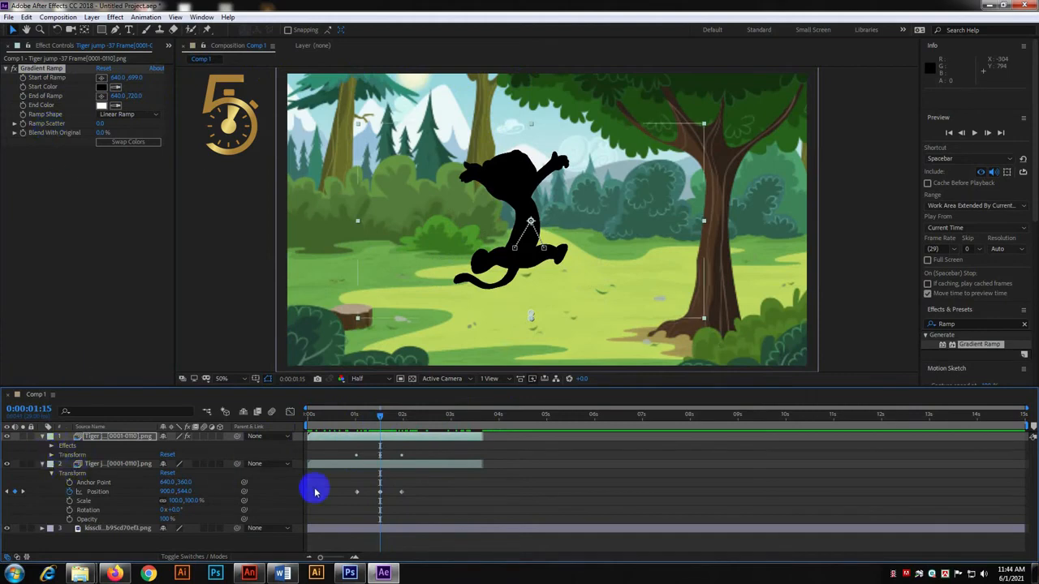
pyautogui.click(50, 456)
pyautogui.click(168, 501)
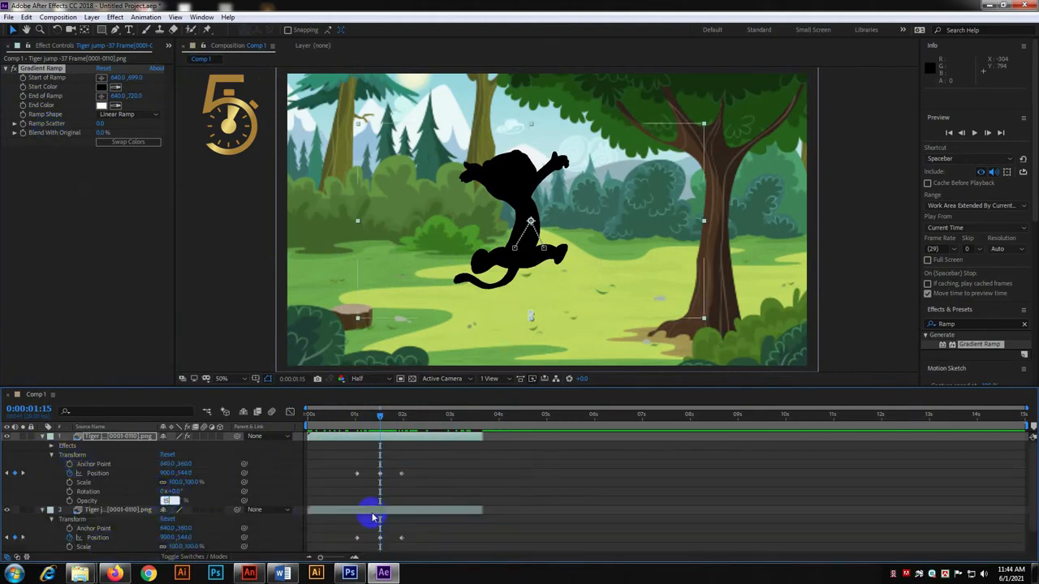
pyautogui.write('15')
pyautogui.press('Return')
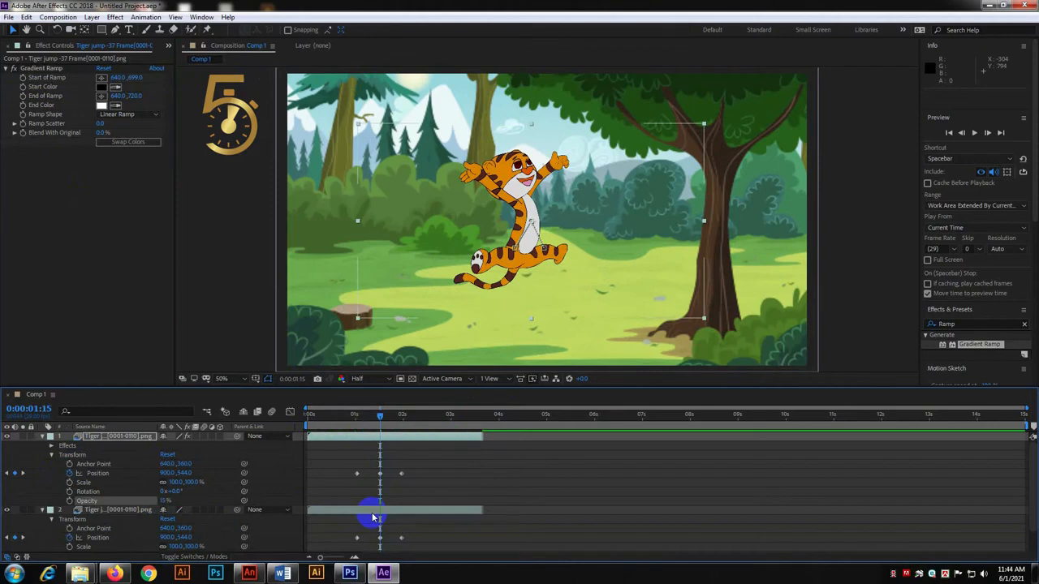
# - Collapse both tiger layers' properties and move the silhouette layer below the original tiger as its shadow
pyautogui.click(44, 437)
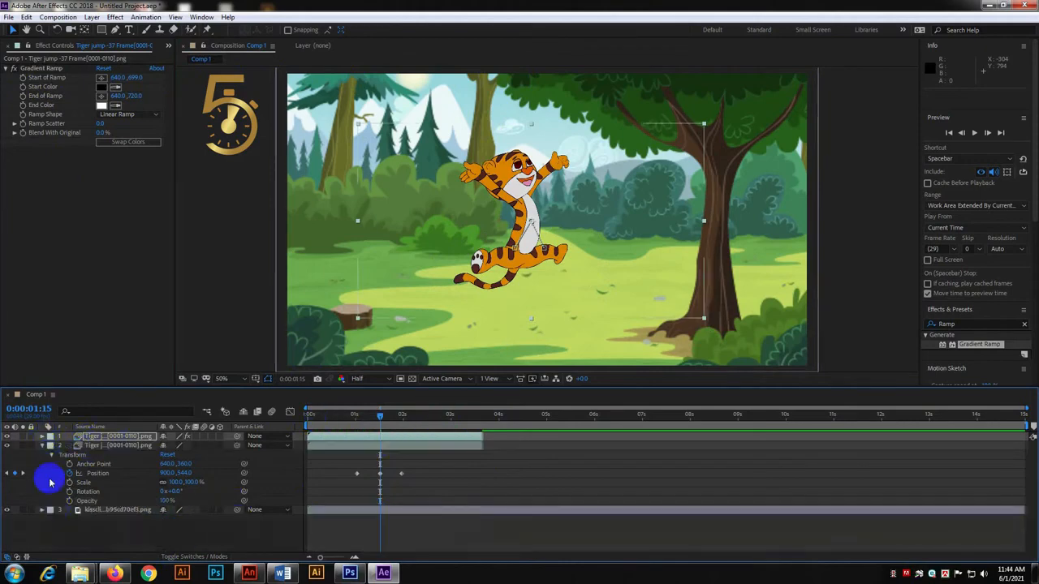
pyautogui.click(43, 446)
pyautogui.keyDown('ctrl'); pyautogui.click(64, 438); pyautogui.keyUp('ctrl')
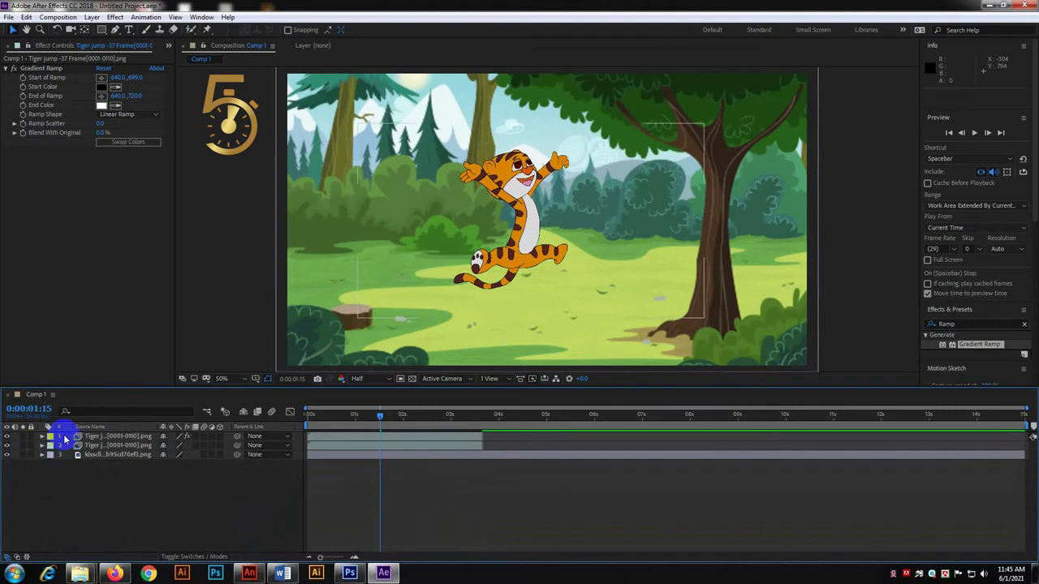
pyautogui.click(63, 446)
pyautogui.click(298, 438)
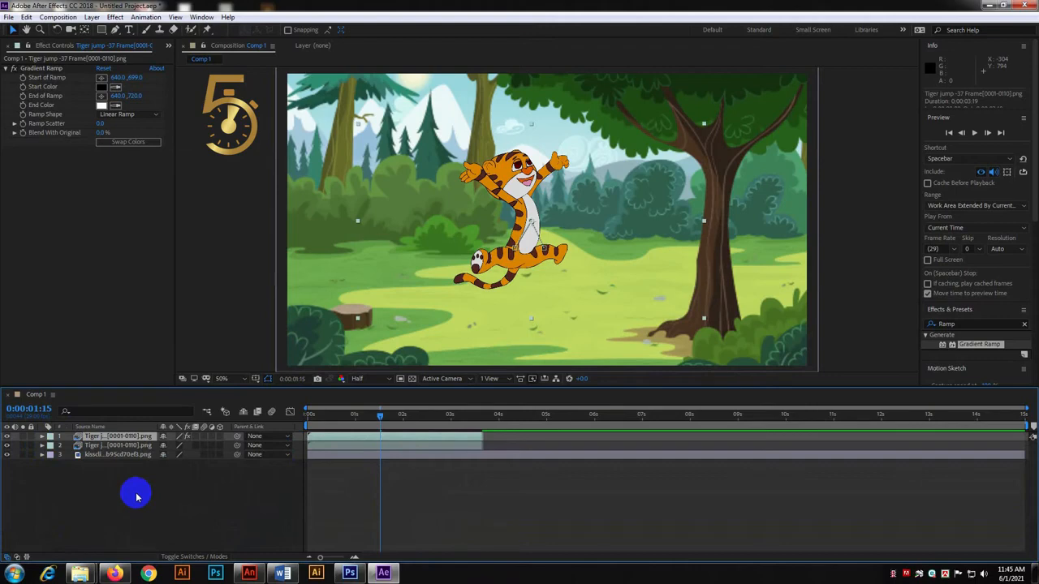
pyautogui.hotkey('ctrl', '[')
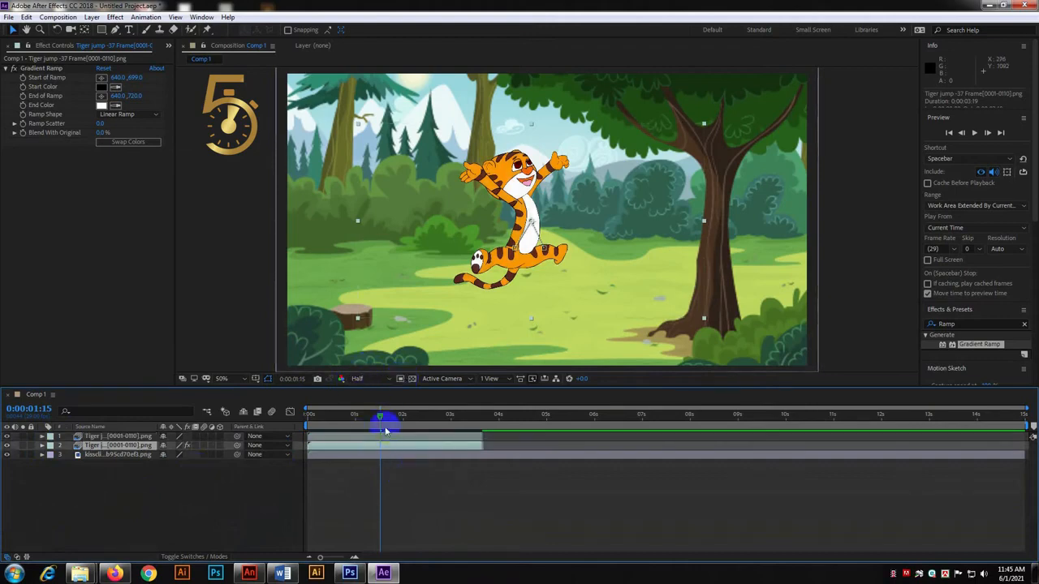
# - Shift all of the shadow layer's Position keyframes down together by about 26 pixels and return to 0:00:00:00
pyautogui.click(42, 446)
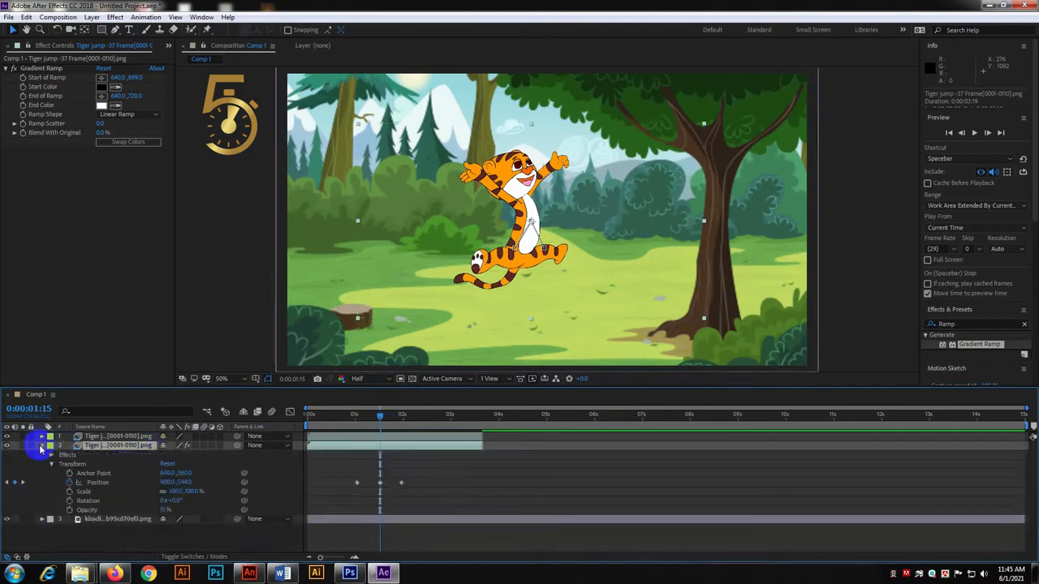
pyautogui.moveTo(447, 467); pyautogui.dragTo(336, 485)
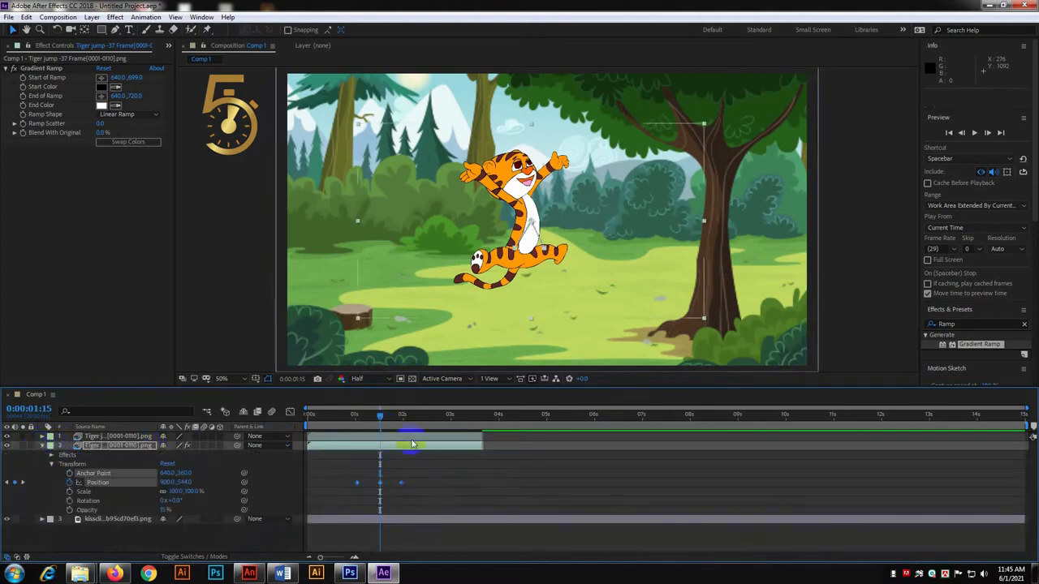
pyautogui.press('Down')
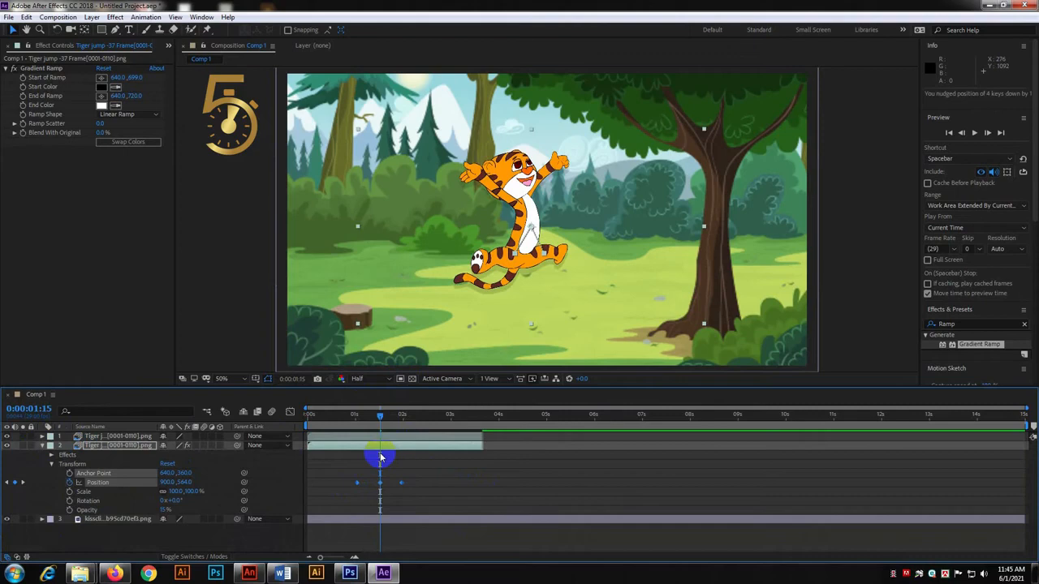
pyautogui.press('Down')
pyautogui.moveTo(379, 416); pyautogui.dragTo(286, 414)
pyautogui.click(358, 460)
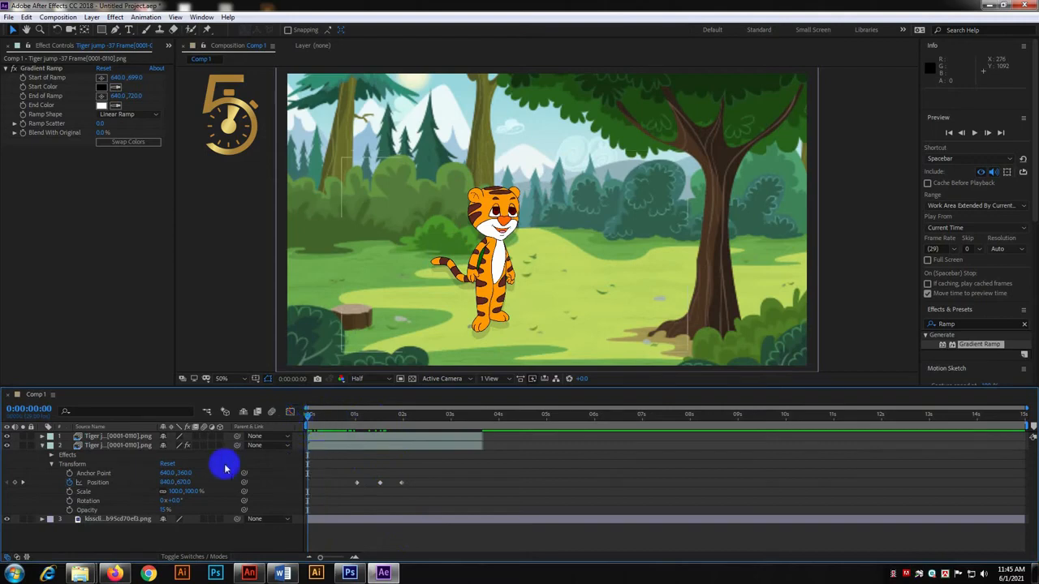
# - At 0:00:00:00, move the shadow layer up and left to position 816, 650
pyautogui.click(329, 446)
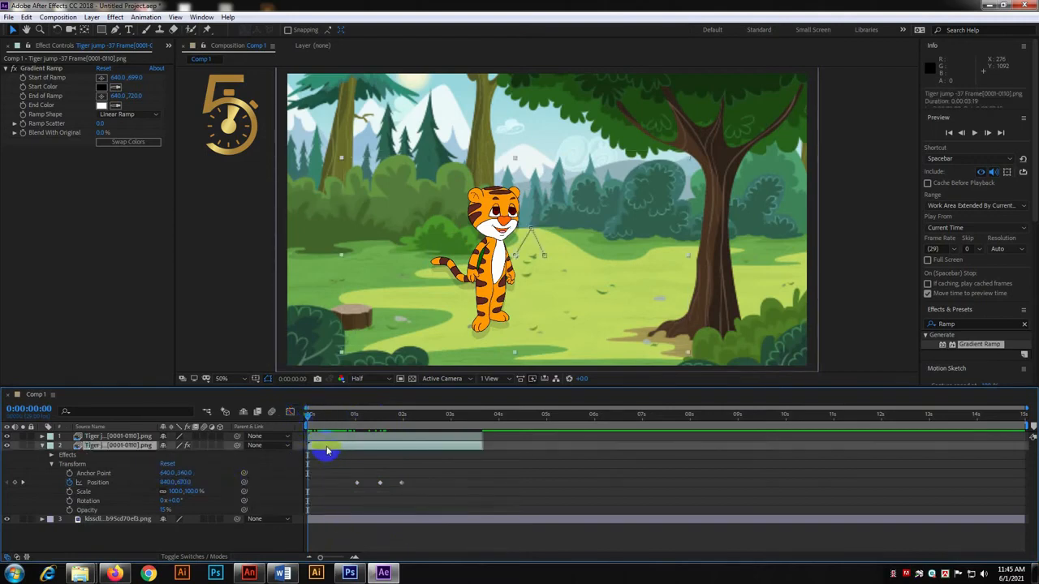
pyautogui.hotkey('shift', 'Up')
pyautogui.hotkey('shift', 'Left')
pyautogui.hotkey('shift', 'Left')
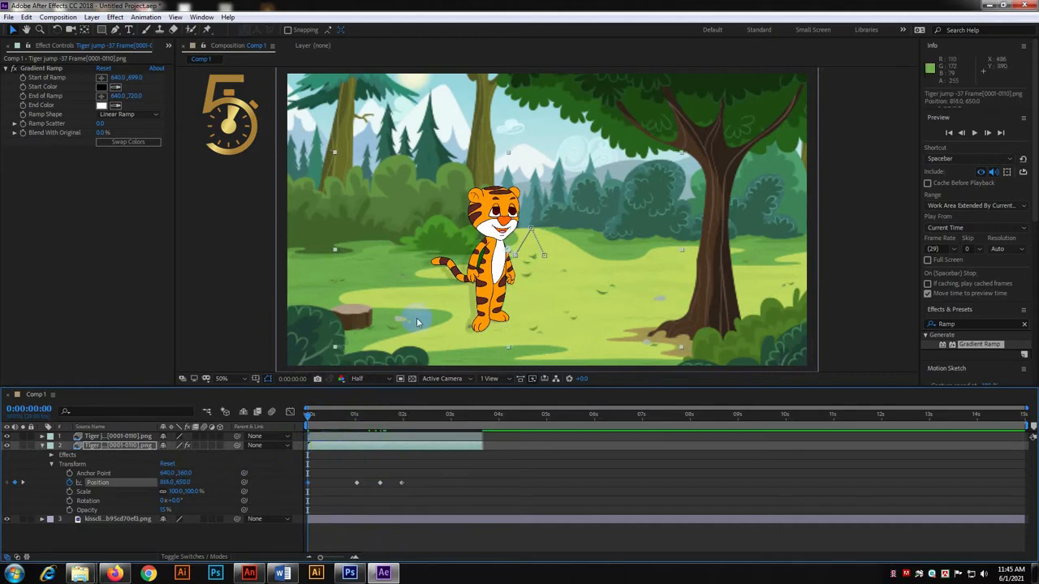
# - Squash the shadow layer vertically to about 53.9% scale and align it with the tiger's feet at a Y position of 774
pyautogui.moveTo(510, 158); pyautogui.dragTo(512, 237)
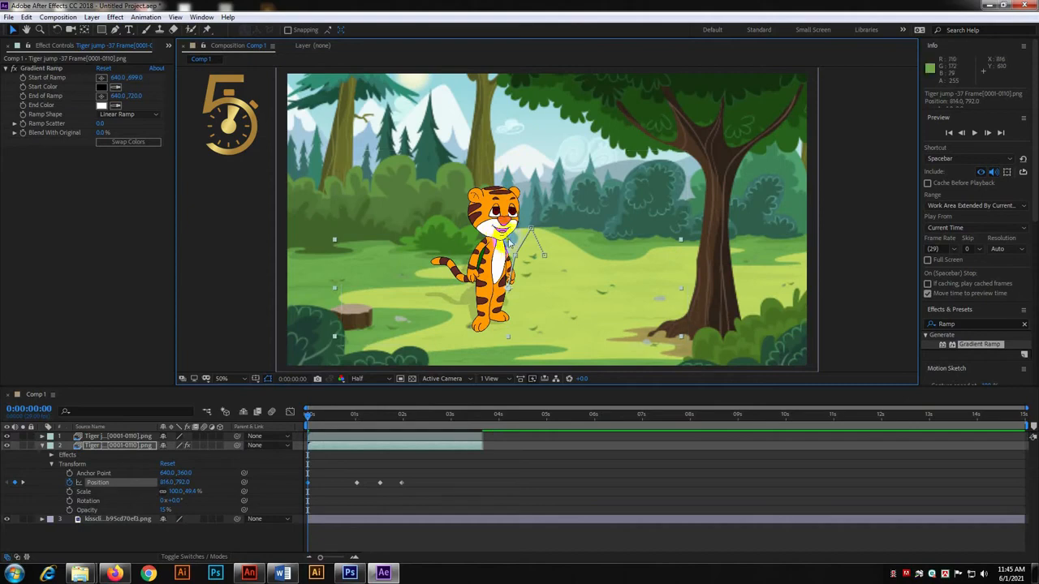
pyautogui.moveTo(510, 242); pyautogui.dragTo(509, 236)
pyautogui.hotkey('shift', 'Up')
pyautogui.hotkey('shift', 'Up')
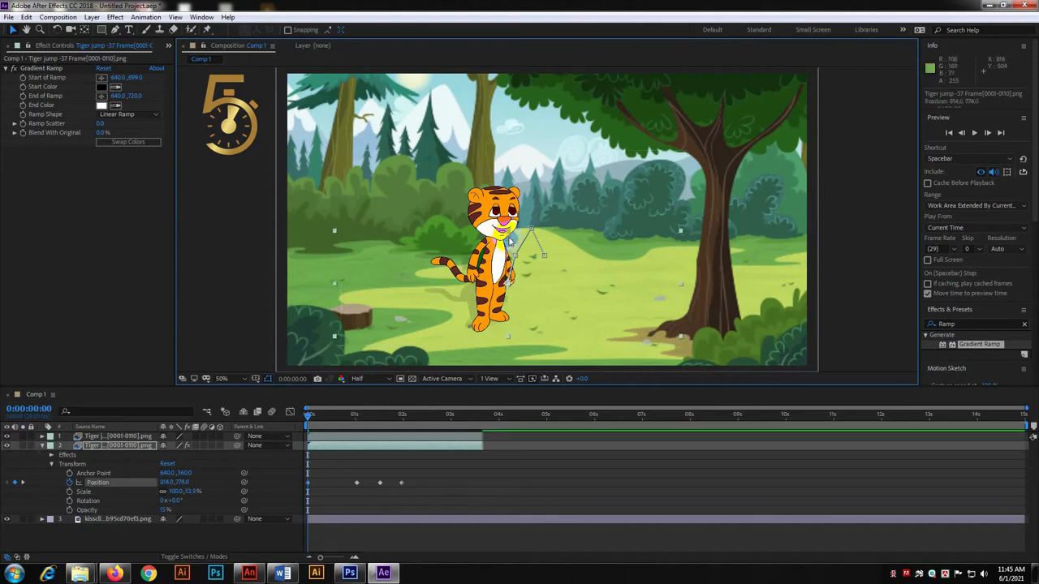
# - At the 0:00:01:01 keyframe, move the shadow down and left to position 828, 770
pyautogui.moveTo(325, 417); pyautogui.dragTo(357, 410)
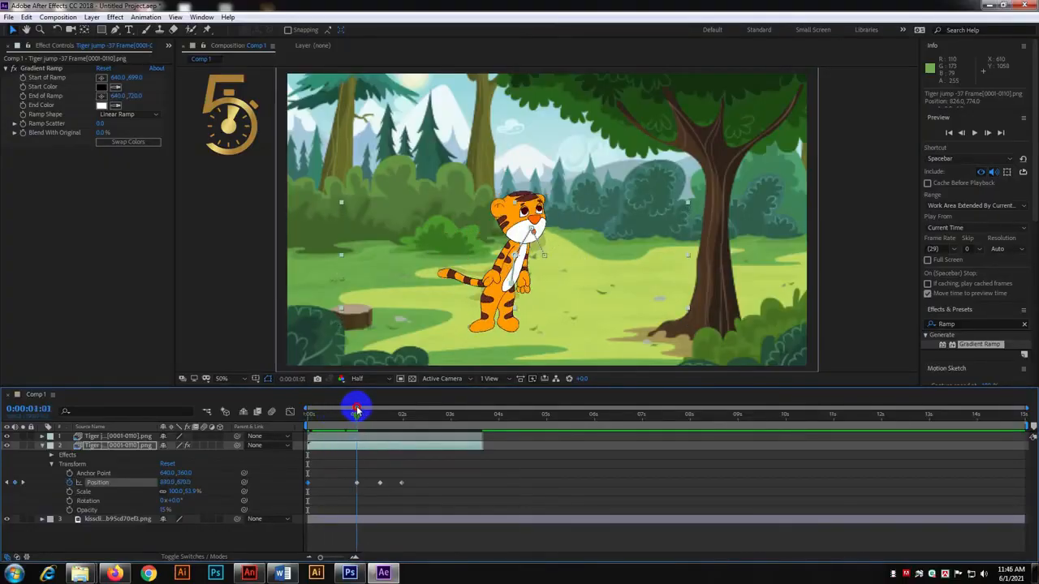
pyautogui.hotkey('shift', 'Down')
pyautogui.hotkey('shift', 'Down')
pyautogui.hotkey('shift', 'Down')
pyautogui.hotkey('shift', 'Left')
pyautogui.hotkey('shift', 'Down')
pyautogui.hotkey('shift', 'Down')
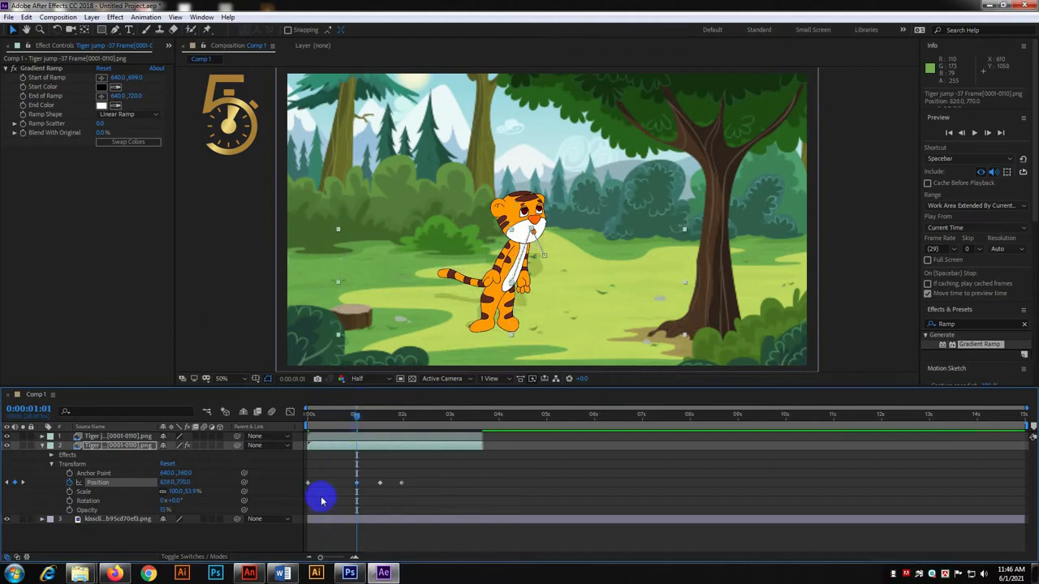
# - Reposition the shadow for the landing at 0:00:01:28 and raise it to 948, 772 at 0:00:03:11
pyautogui.moveTo(359, 415); pyautogui.dragTo(398, 418)
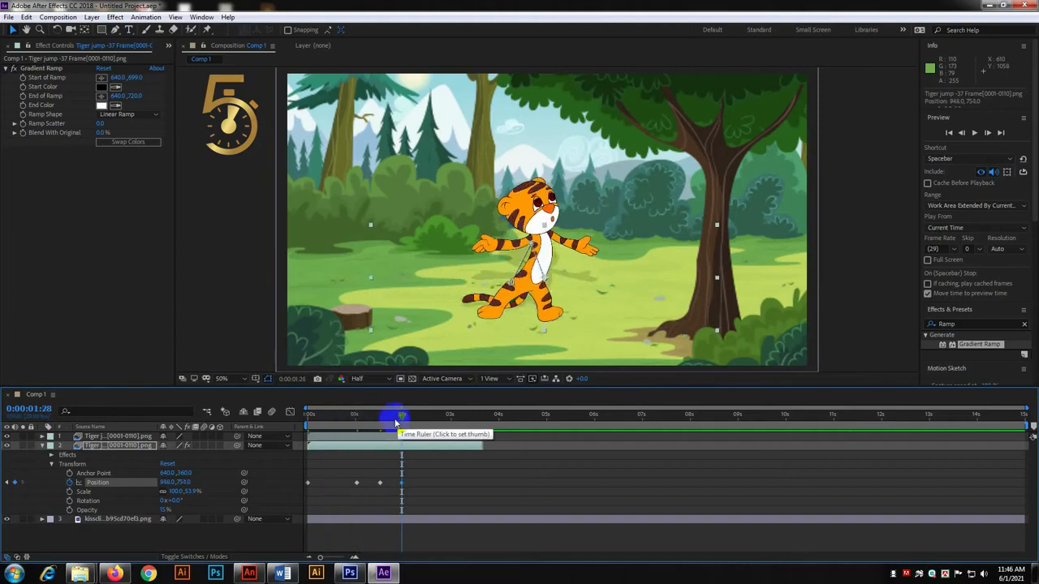
pyautogui.click(401, 484)
pyautogui.moveTo(403, 414); pyautogui.dragTo(469, 418)
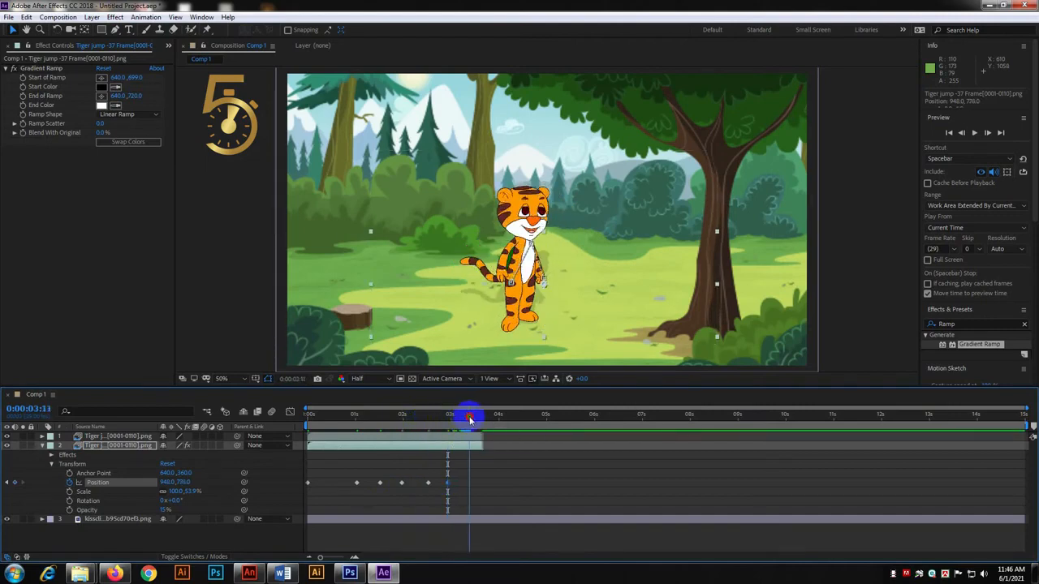
pyautogui.press('Up')
pyautogui.press('Up')
pyautogui.press('Up')
# - At 0:00:00:13, move the shadow right to about 833, 772, adding a Position keyframe
pyautogui.moveTo(470, 423); pyautogui.dragTo(329, 424)
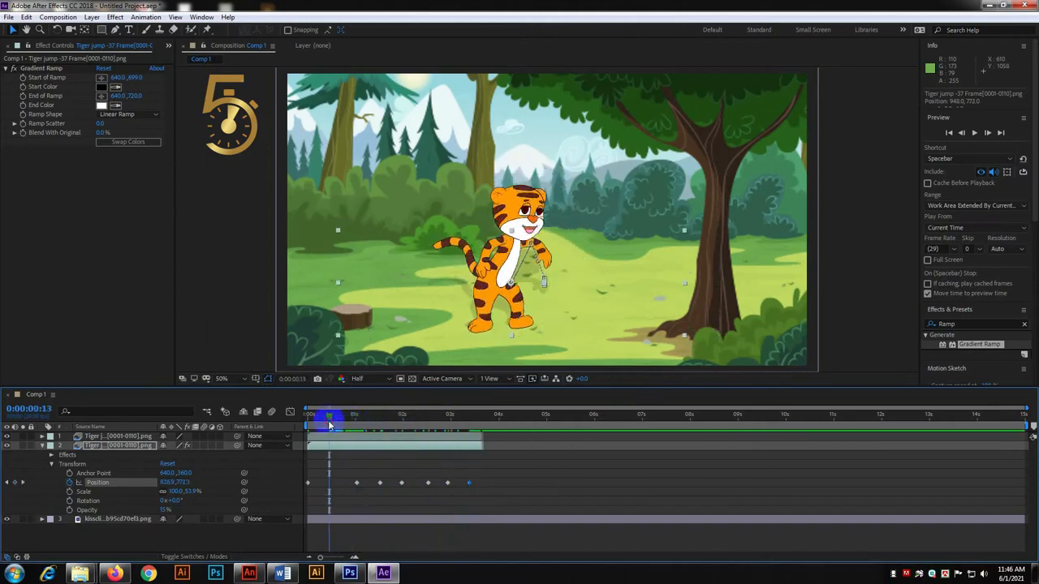
pyautogui.press('Right')
pyautogui.press('Right')
pyautogui.press('Right')
pyautogui.press('Right')
pyautogui.press('Right')
pyautogui.press('Right')
pyautogui.press('Right')
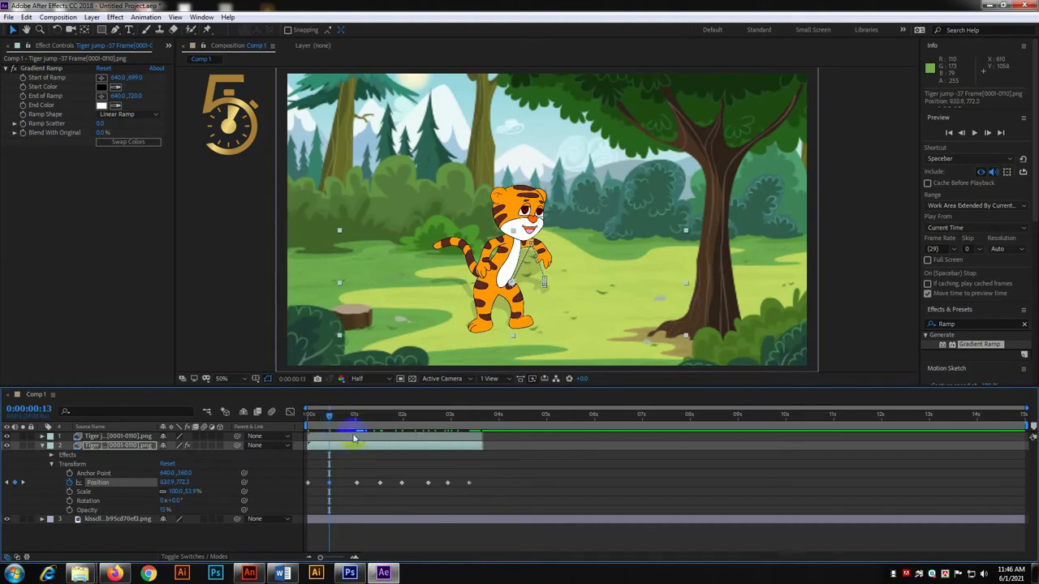
# - At 0:00:00:23, adjust the shadow to position 832, 772.9, adding another Position keyframe
pyautogui.moveTo(329, 418); pyautogui.dragTo(345, 418)
pyautogui.press('Right')
pyautogui.press('Right')
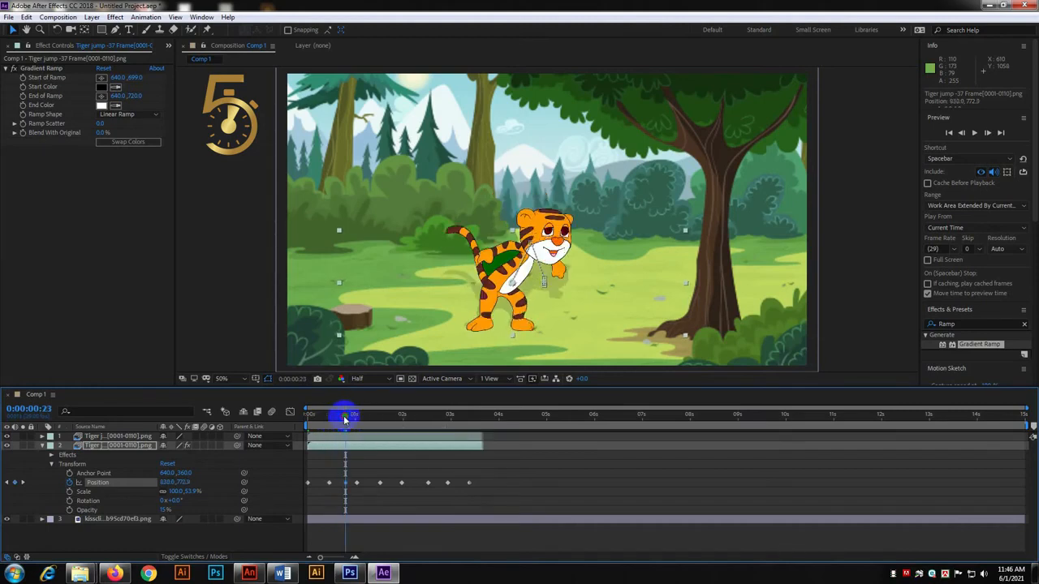
pyautogui.press('Down')
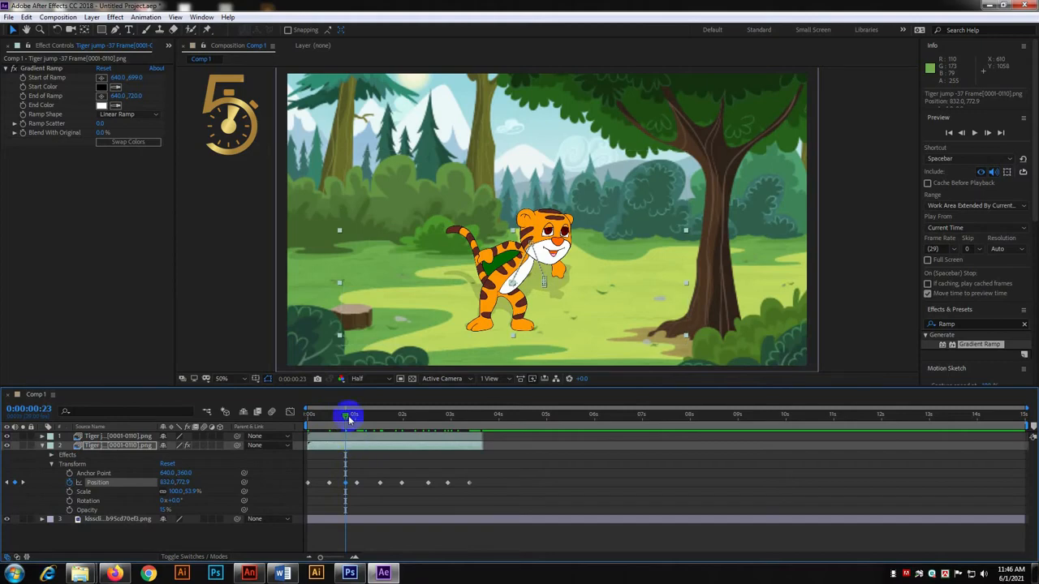
# - Scrub through the timeline to check the shadow, deselect the layers and return to 0:00:00:00
pyautogui.moveTo(345, 418); pyautogui.dragTo(428, 422)
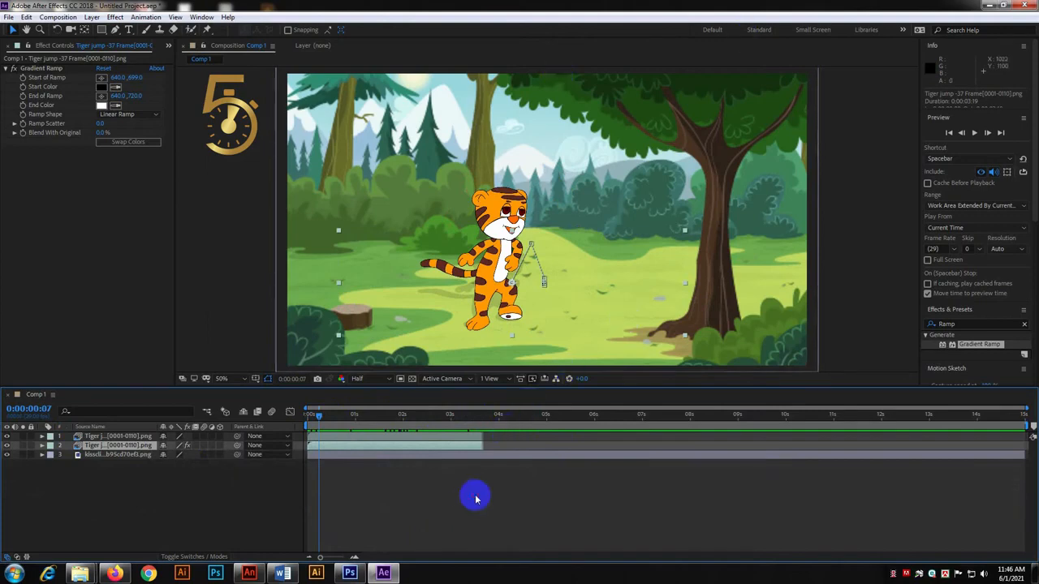
pyautogui.click(501, 431)
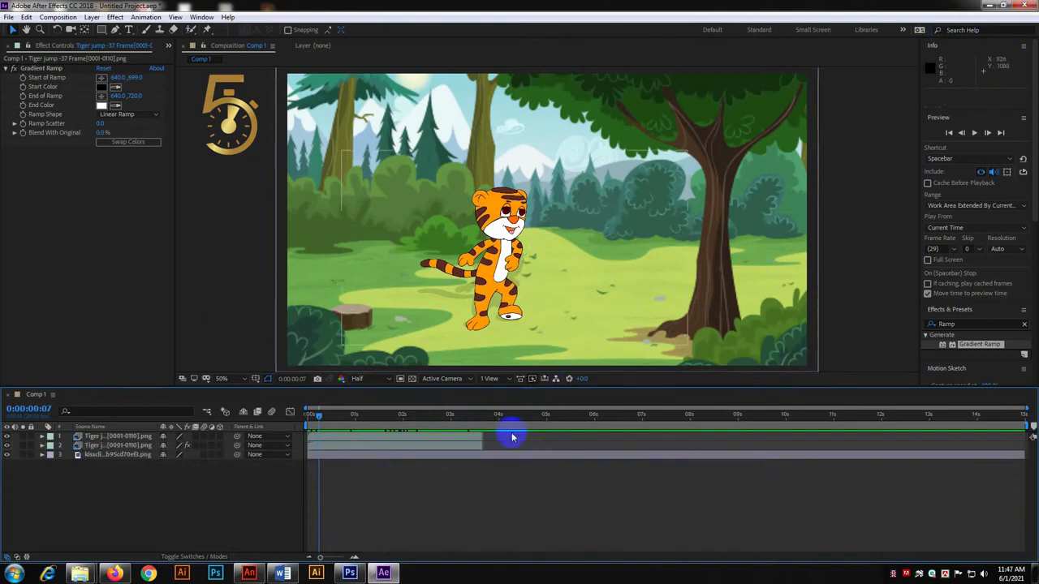
pyautogui.moveTo(419, 424); pyautogui.dragTo(255, 413)
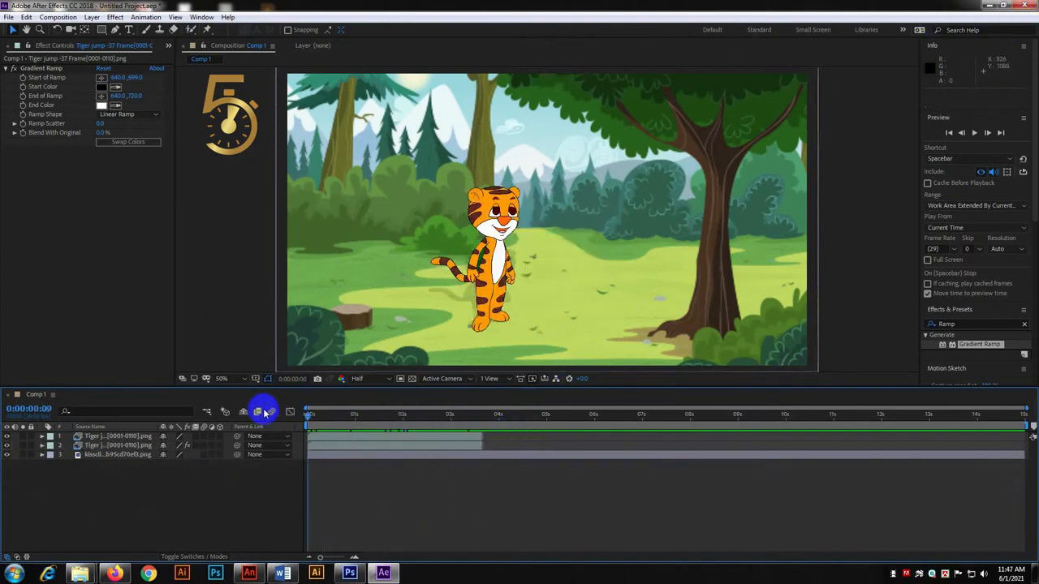
# - Trim the work area to the end of the two tiger layers and preview the jump animation
pyautogui.click(390, 445)
pyautogui.keyDown('shift'); pyautogui.click(432, 437); pyautogui.keyUp('shift')
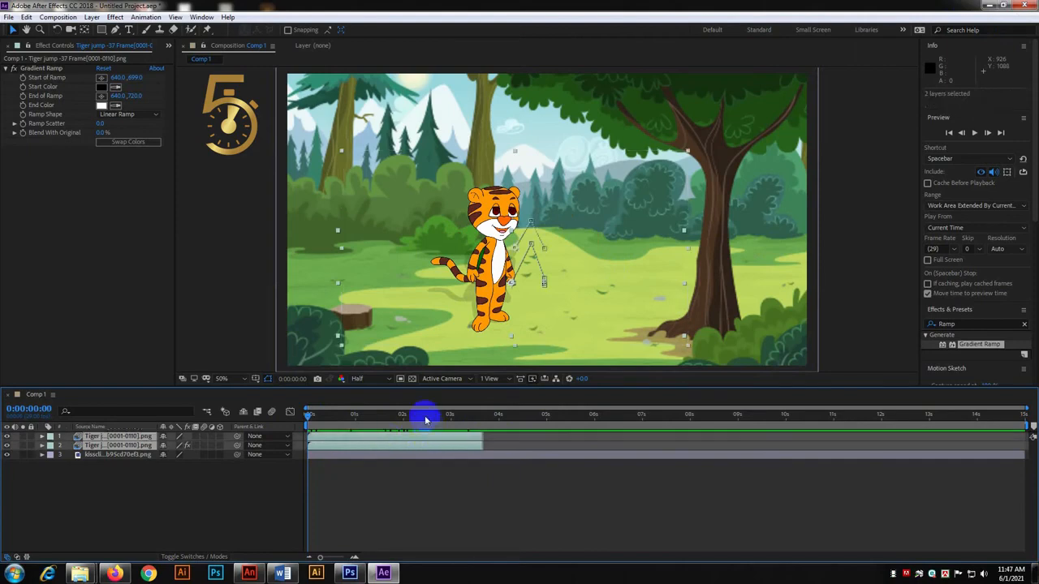
pyautogui.moveTo(439, 425); pyautogui.dragTo(268, 417)
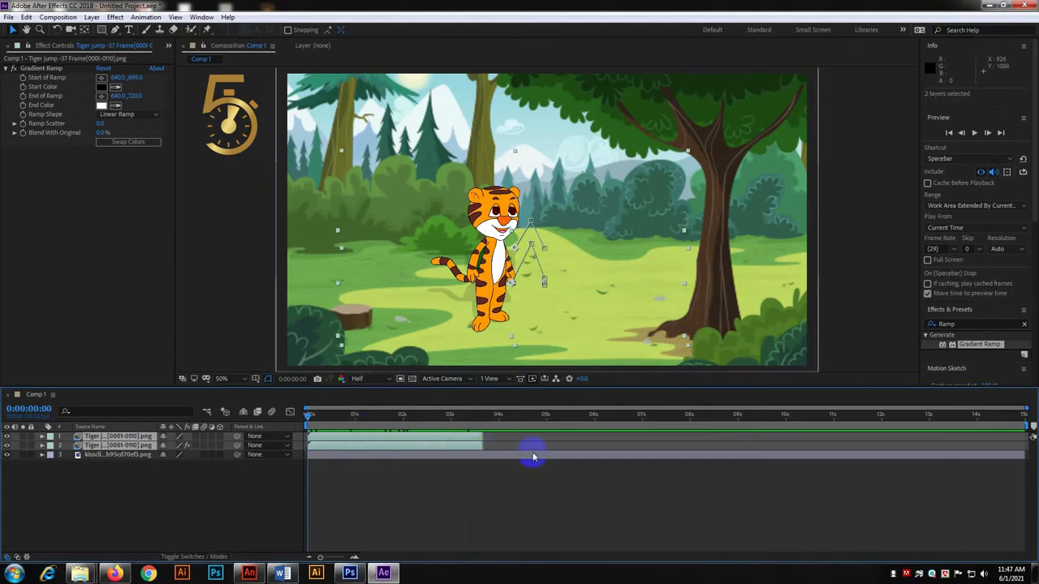
pyautogui.press('space')
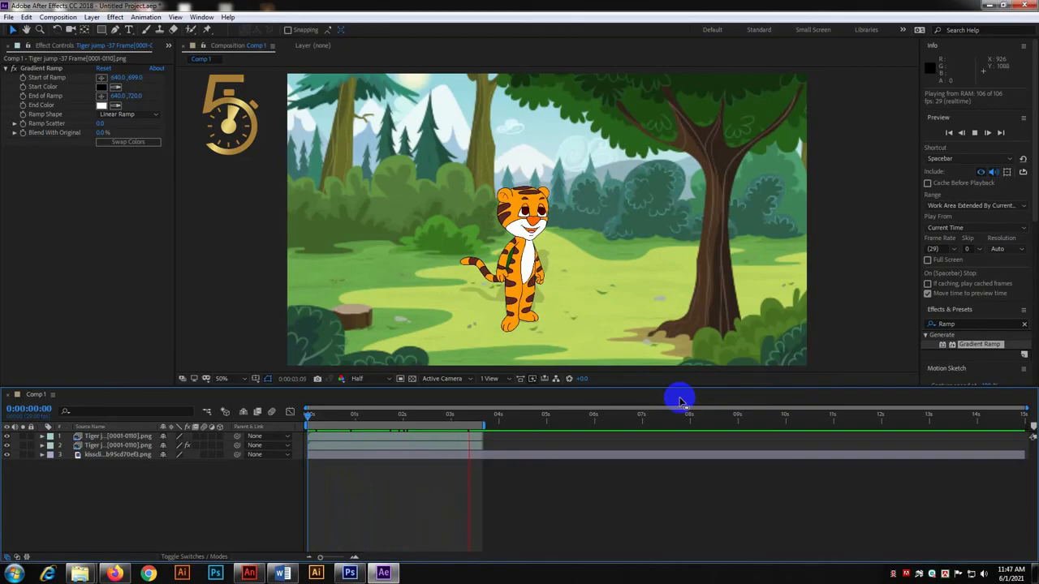
# - Search the effects for "blur" and apply Gaussian Blur to the shadow layer
pyautogui.click(411, 460)
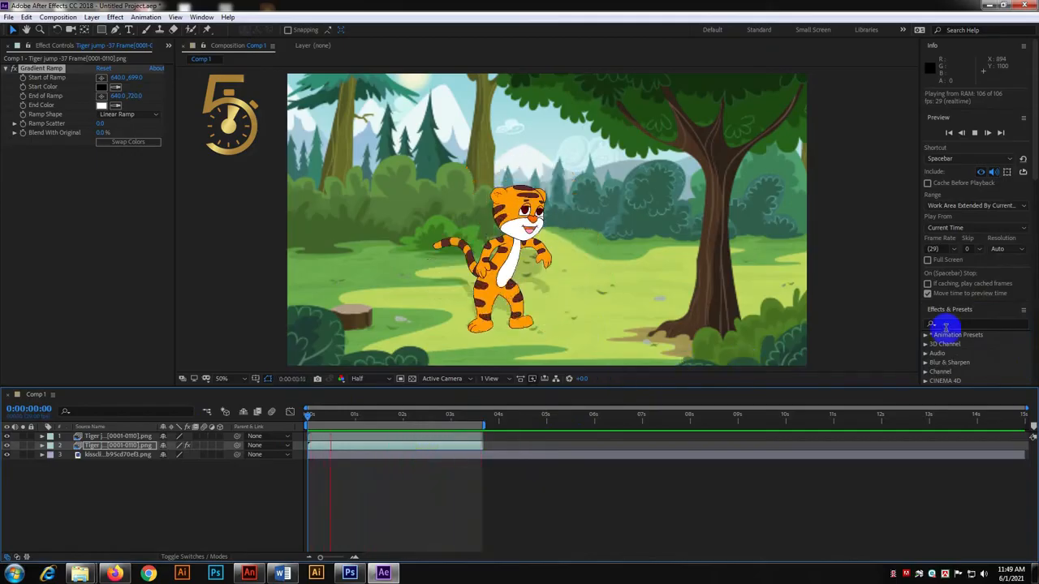
pyautogui.click(482, 418)
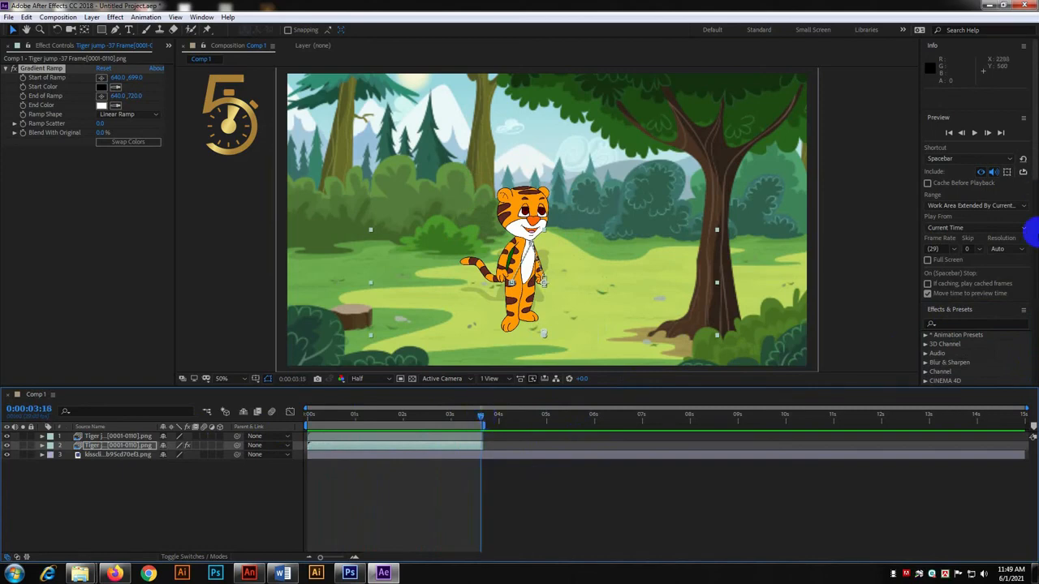
pyautogui.click(958, 325)
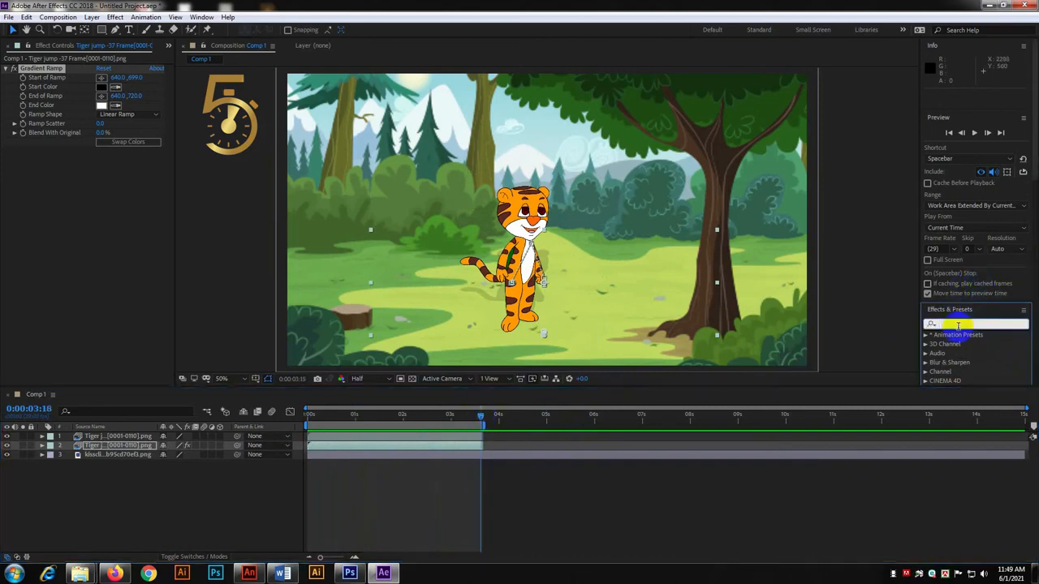
pyautogui.write('blur')
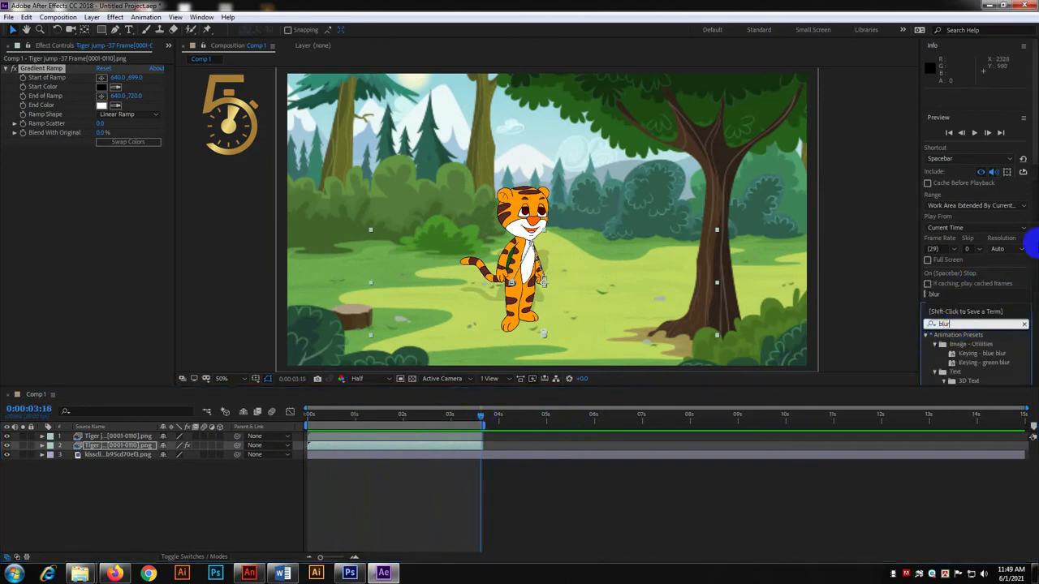
pyautogui.scroll(-5, 979, 316)
pyautogui.scroll(-4, 972, 260)
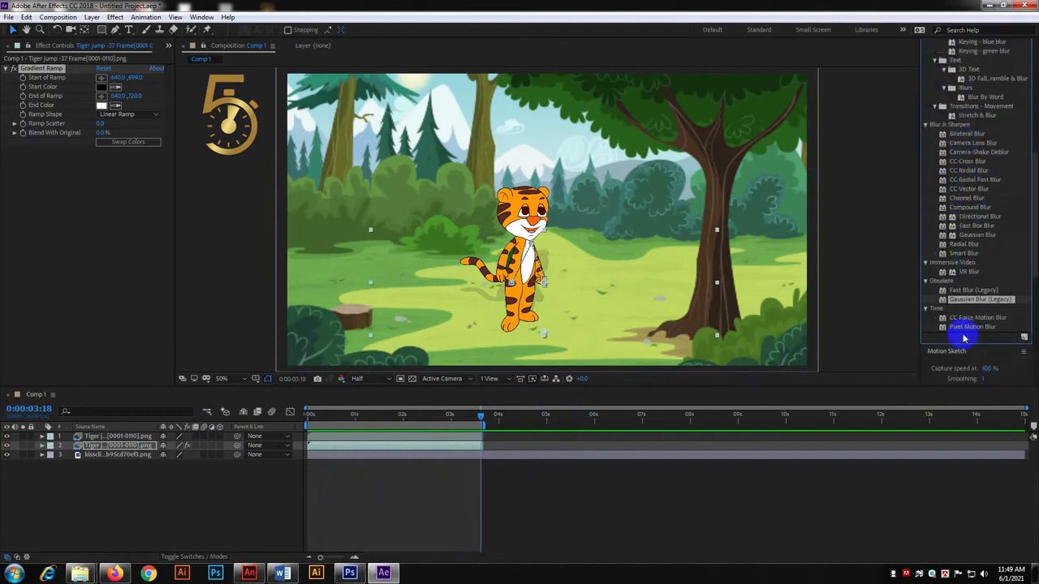
pyautogui.scroll(-2, 945, 235)
pyautogui.scroll(-1, 976, 185)
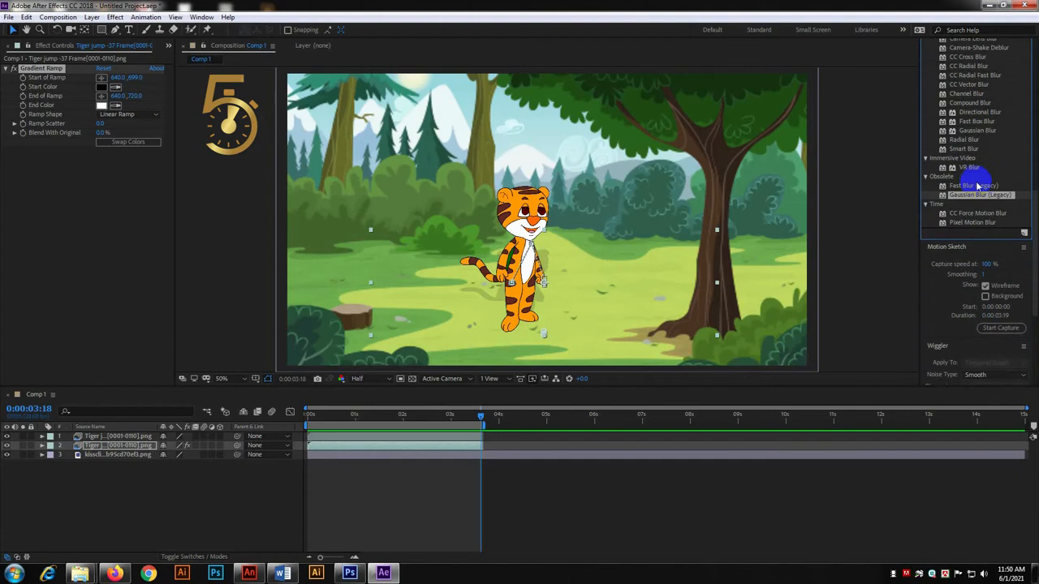
pyautogui.scroll(2, 977, 186)
pyautogui.moveTo(978, 200); pyautogui.dragTo(418, 449)
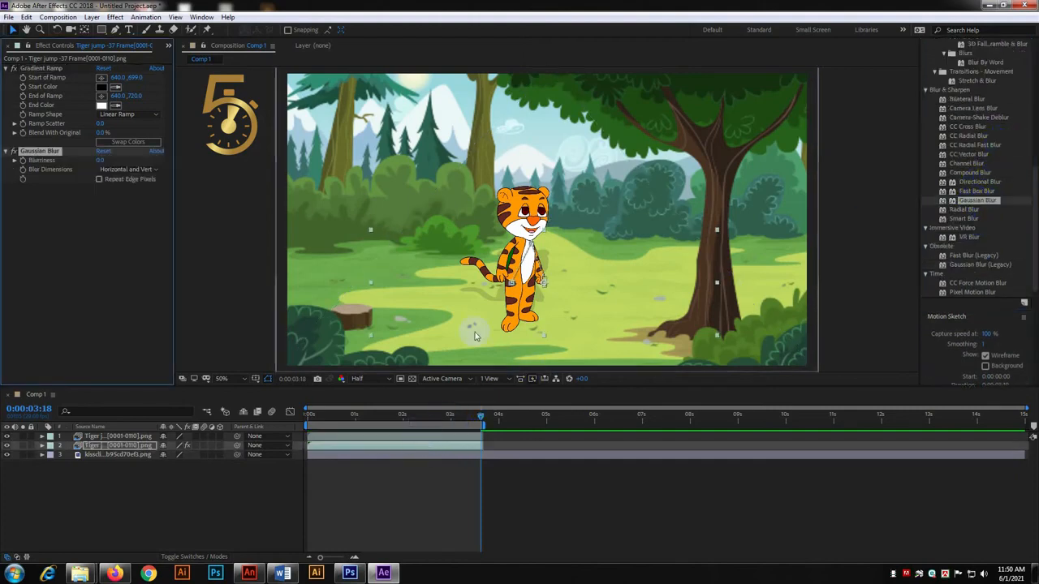
# - Set the shadow's Gaussian Blur Blurriness to 17.5 and the composition preview resolution to Full
pyautogui.moveTo(102, 160); pyautogui.dragTo(112, 160)
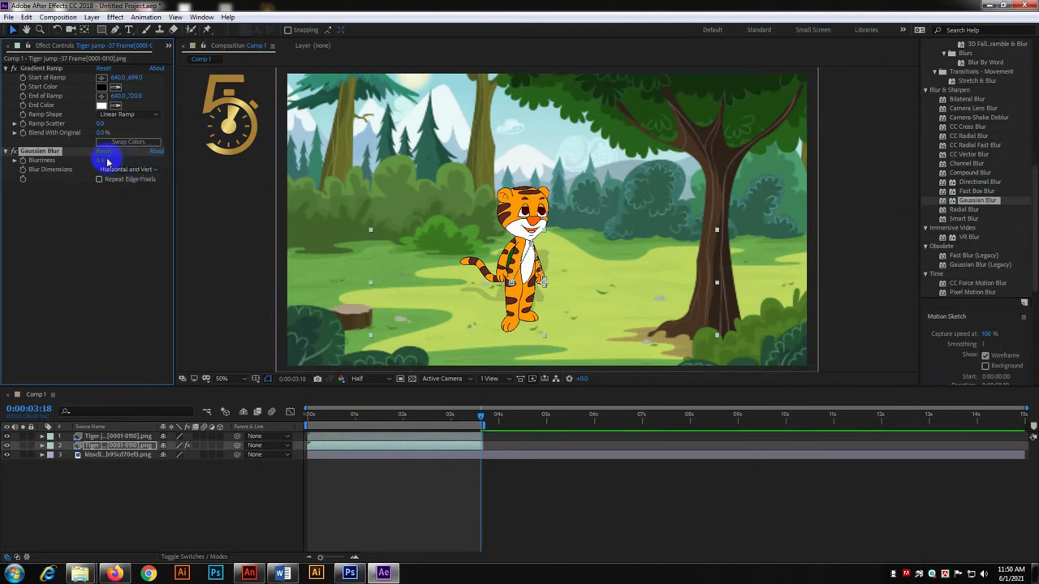
pyautogui.moveTo(103, 160); pyautogui.dragTo(159, 161)
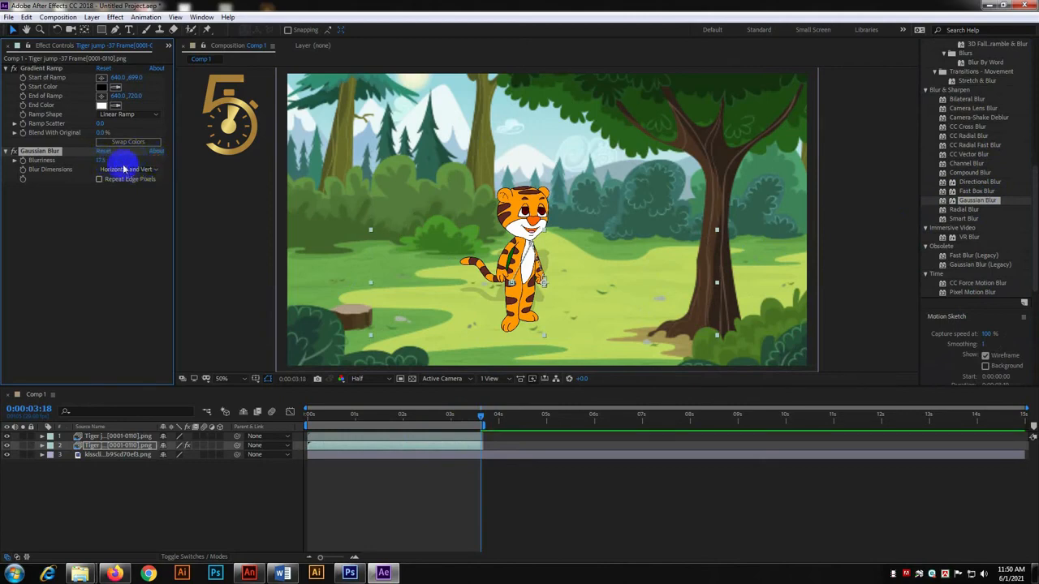
pyautogui.scroll(1, 531, 282)
pyautogui.click(375, 379)
pyautogui.click(365, 418)
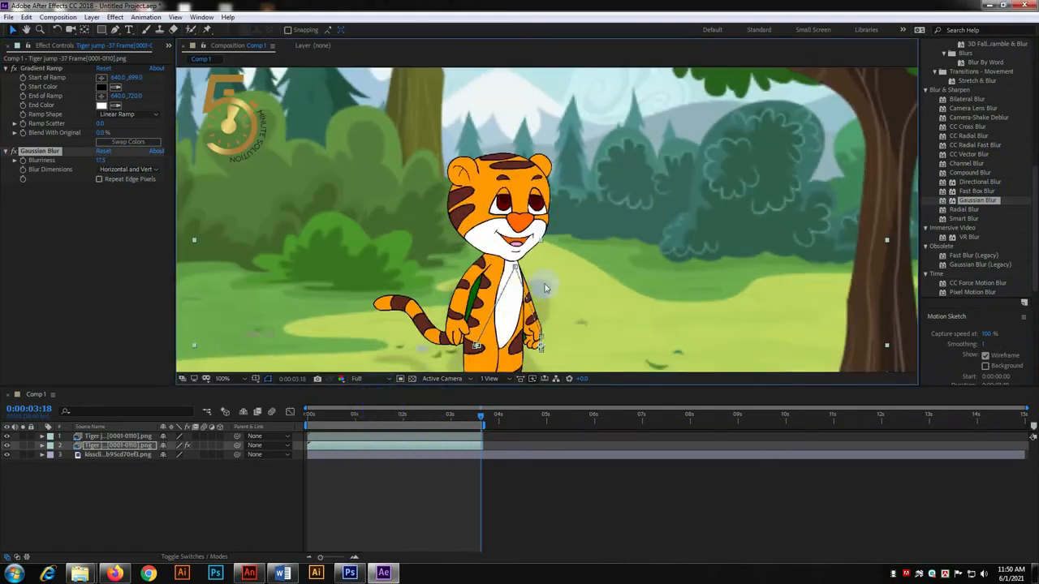
# - Check the shadow up close at 0:00:02:04 and set its Gaussian Blur Blurriness to 30
pyautogui.moveTo(545, 280); pyautogui.dragTo(542, 162)
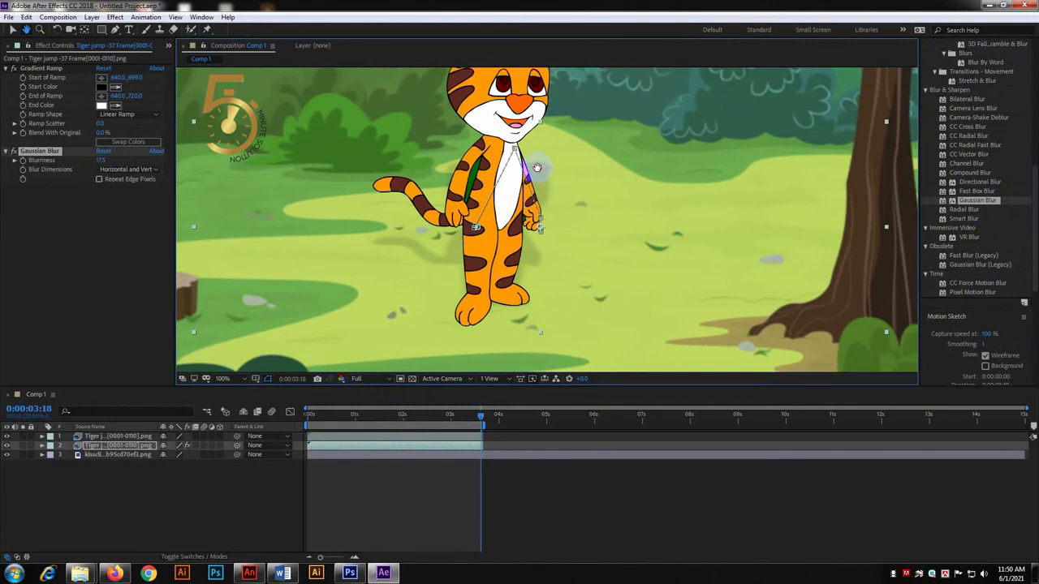
pyautogui.moveTo(390, 424); pyautogui.dragTo(410, 417)
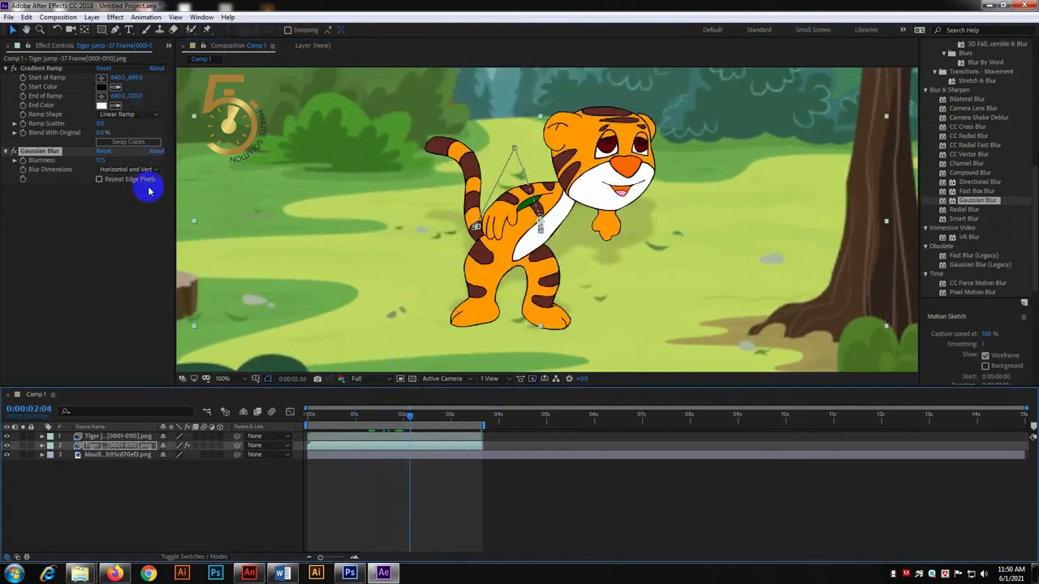
pyautogui.moveTo(102, 159); pyautogui.dragTo(144, 159)
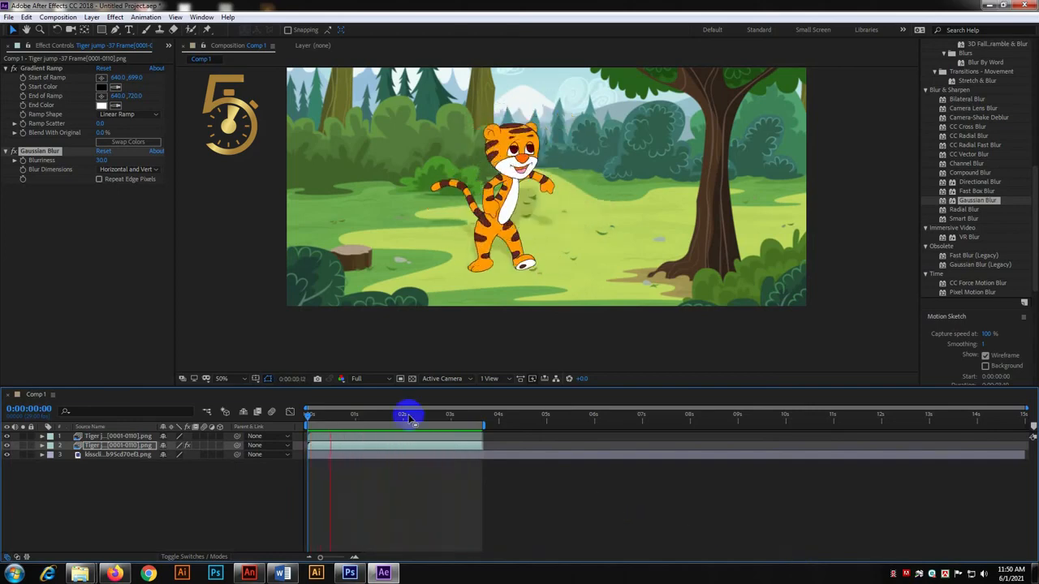
# - Play and scrub through the whole jump to examine the blurred shadow, returning to 0:00:00:00
pyautogui.click(328, 419)
pyautogui.moveTo(328, 418); pyautogui.dragTo(470, 432)
pyautogui.click(825, 208)
pyautogui.press('space')
pyautogui.moveTo(564, 145); pyautogui.dragTo(554, 201)
pyautogui.press('space')
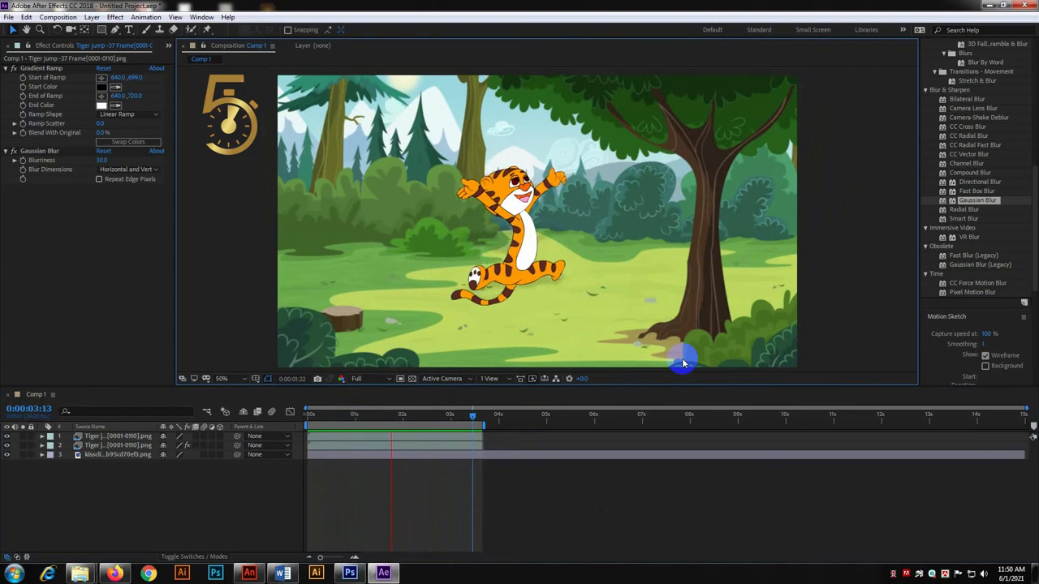
pyautogui.click(355, 417)
pyautogui.moveTo(355, 417); pyautogui.dragTo(297, 412)
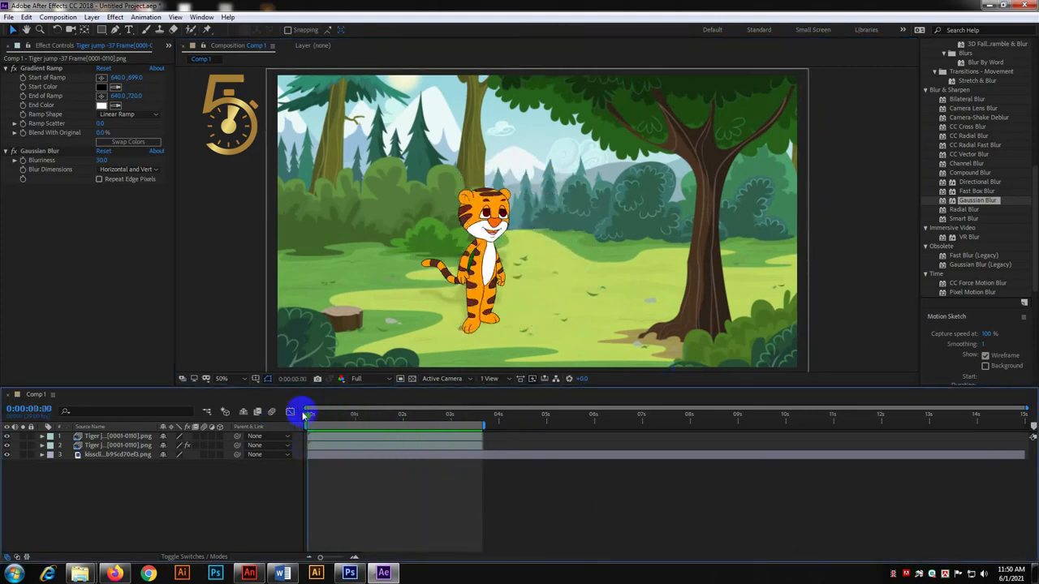
# - Save the After Effects project as "Final tiger jump" in the shadow tutorial's project folder
pyautogui.hotkey('ctrl', 's')
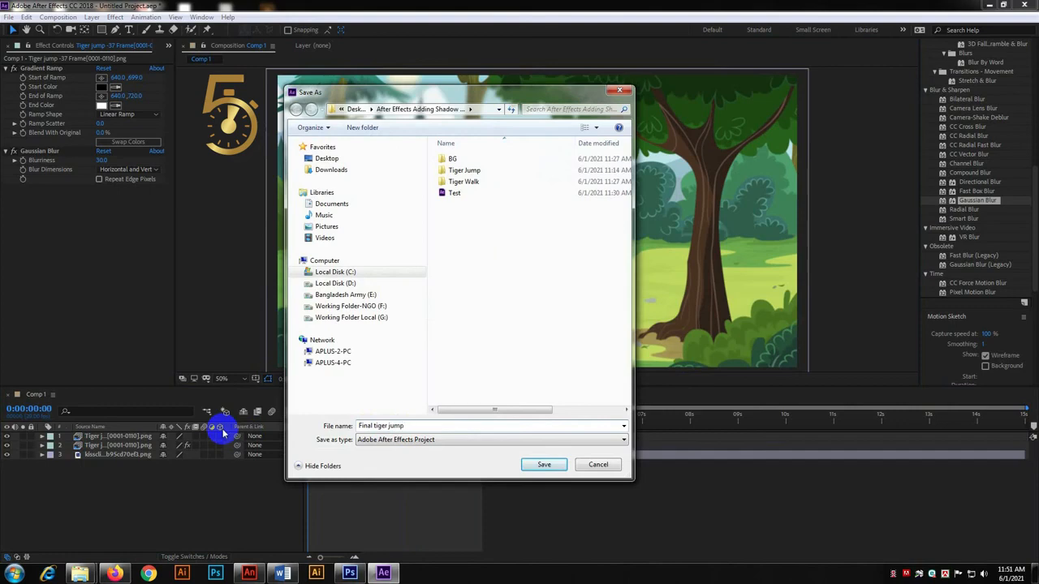
pyautogui.press('Return')
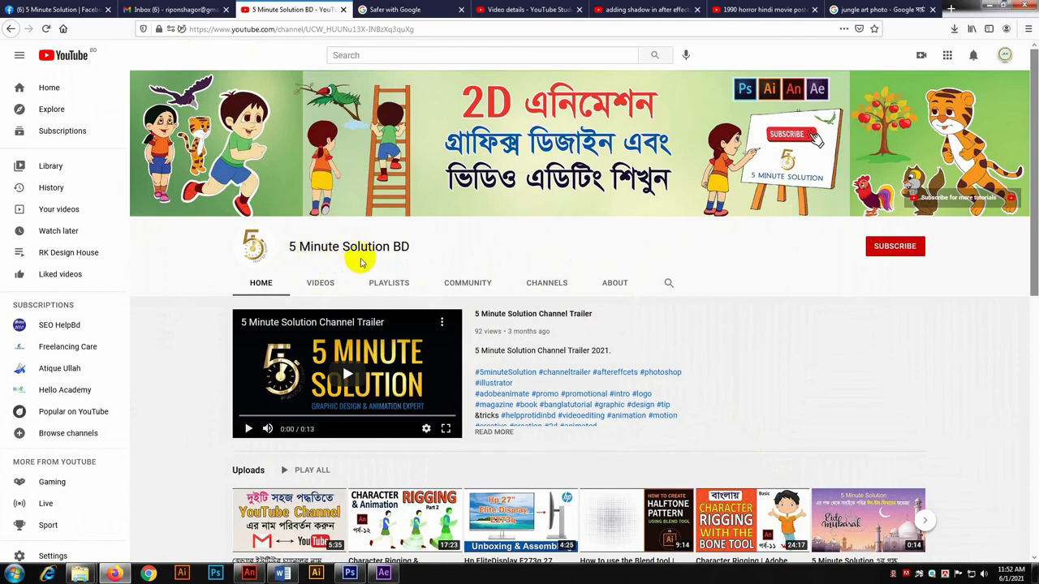
# - On YouTube in Firefox, subscribe to the 5 Minute Solution BD channel and set its notifications to All
pyautogui.click(893, 248)
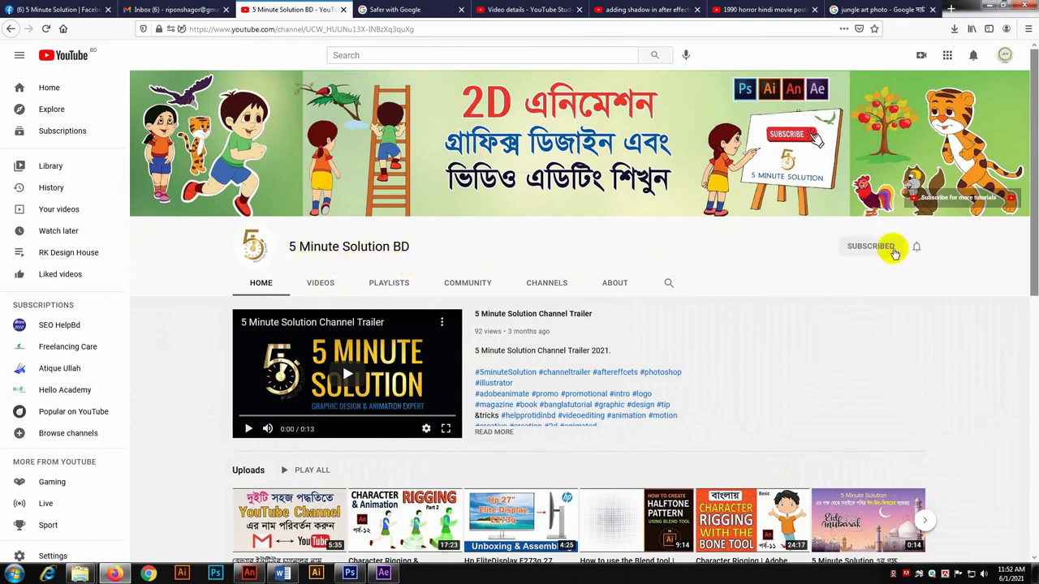
pyautogui.click(915, 248)
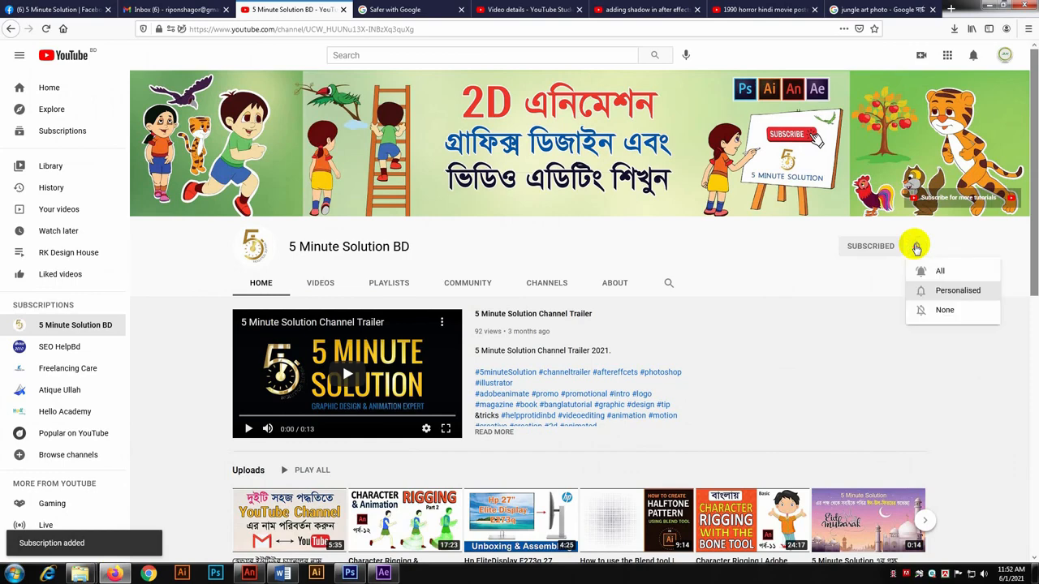
pyautogui.click(940, 271)
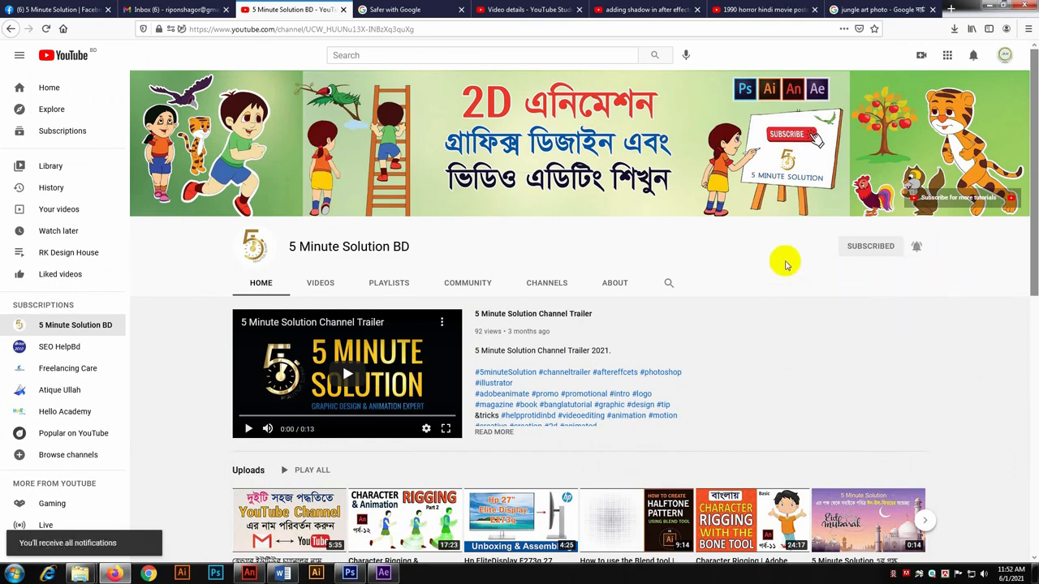
# - Browse the posts on the 5 Minute Solution Facebook page and return to After Effects
pyautogui.click(51, 7)
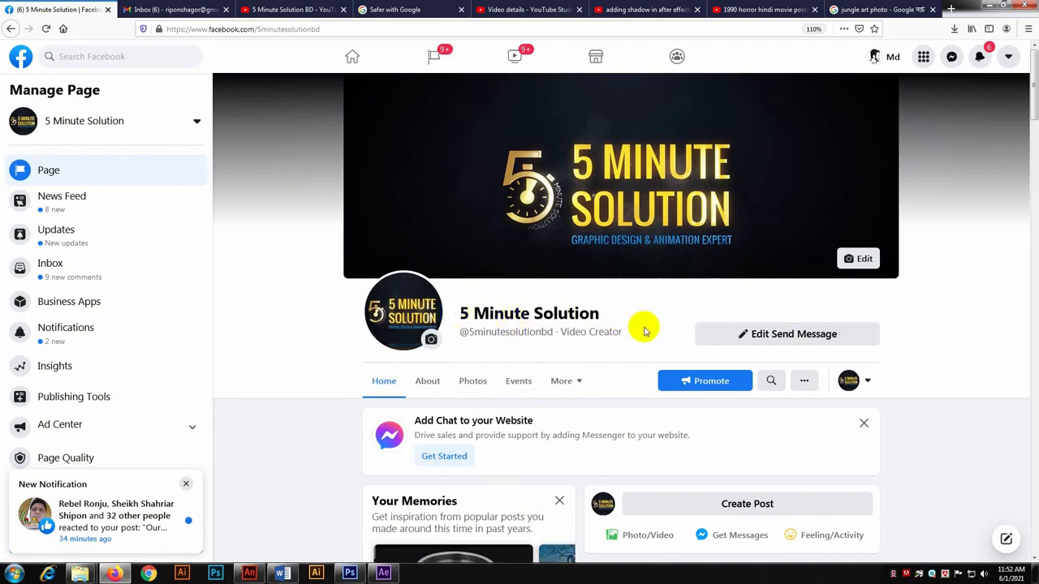
pyautogui.scroll(-10, 645, 332)
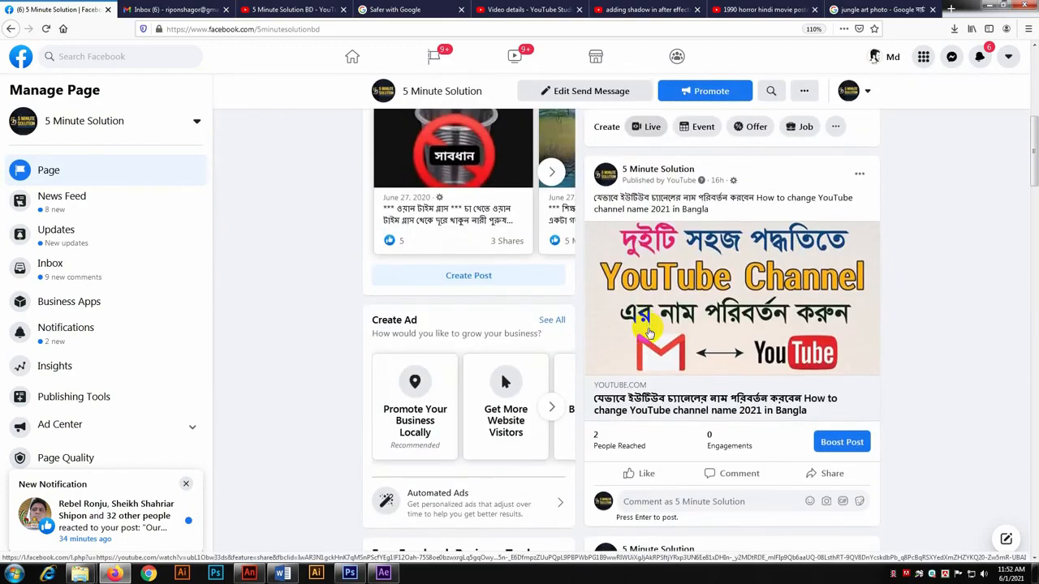
pyautogui.scroll(-5, 650, 333)
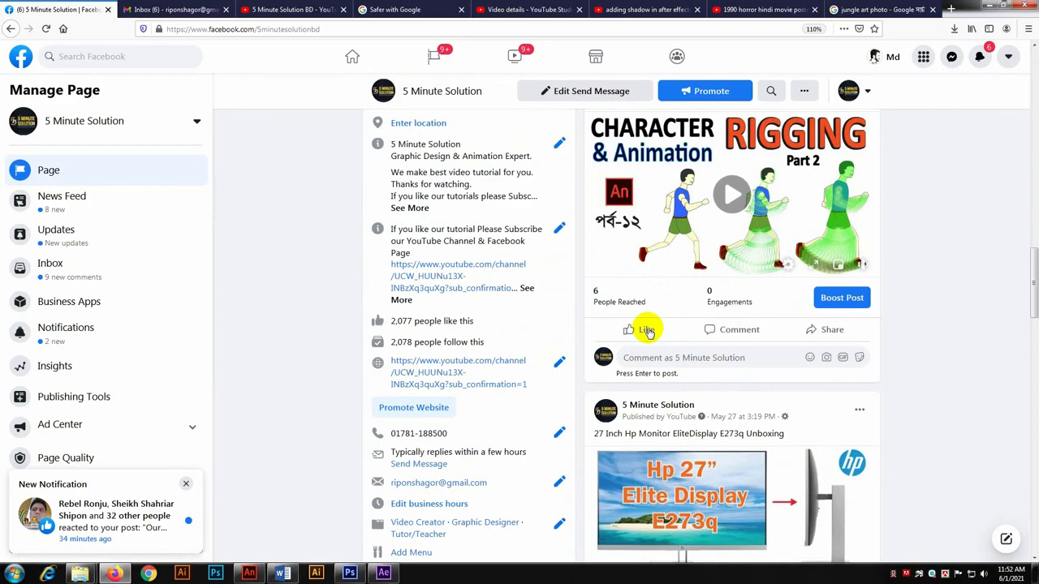
pyautogui.scroll(15, 647, 331)
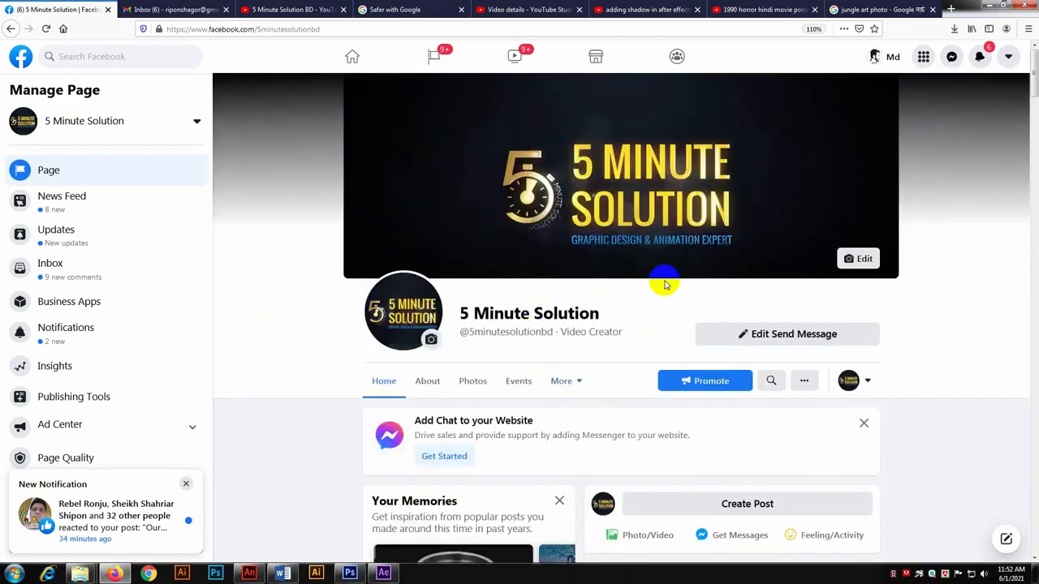
pyautogui.click(992, 6)
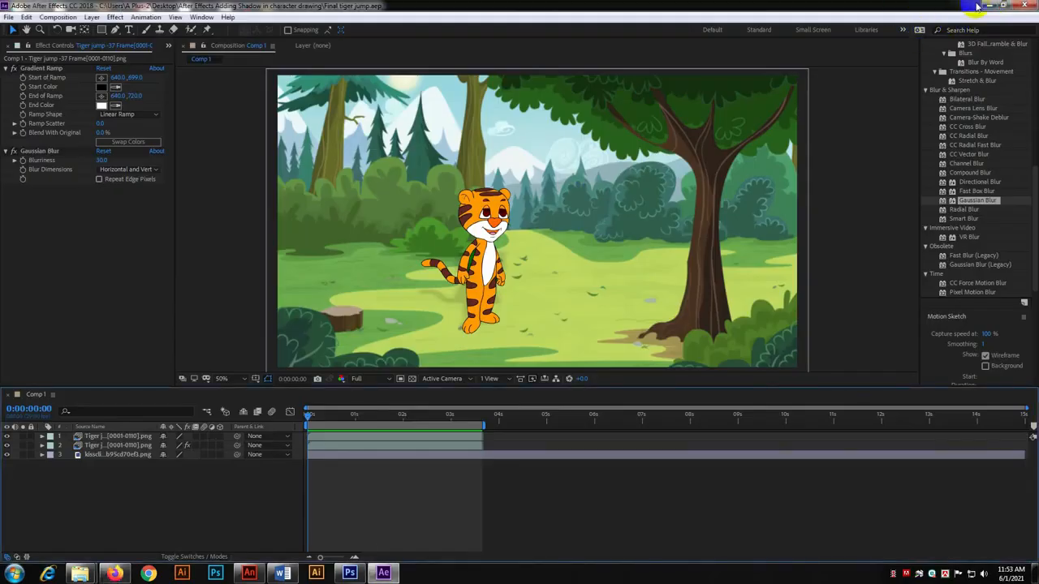